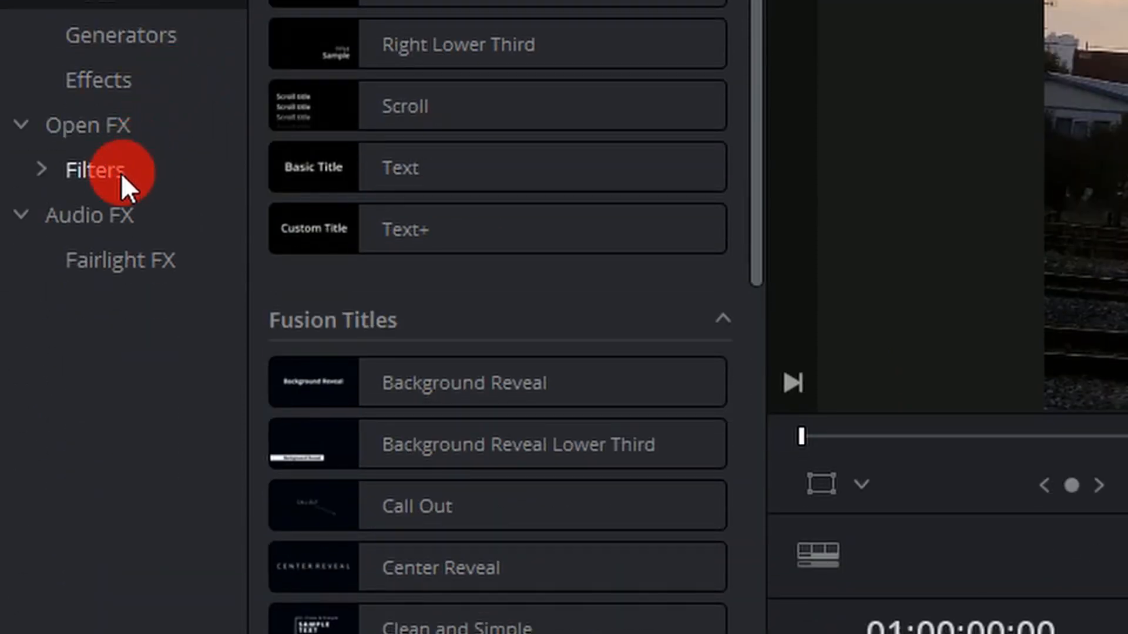
# - Apply the Open FX Grid filter directly to the video clip 20200908_065120.mp4
pyautogui.click(122, 183)
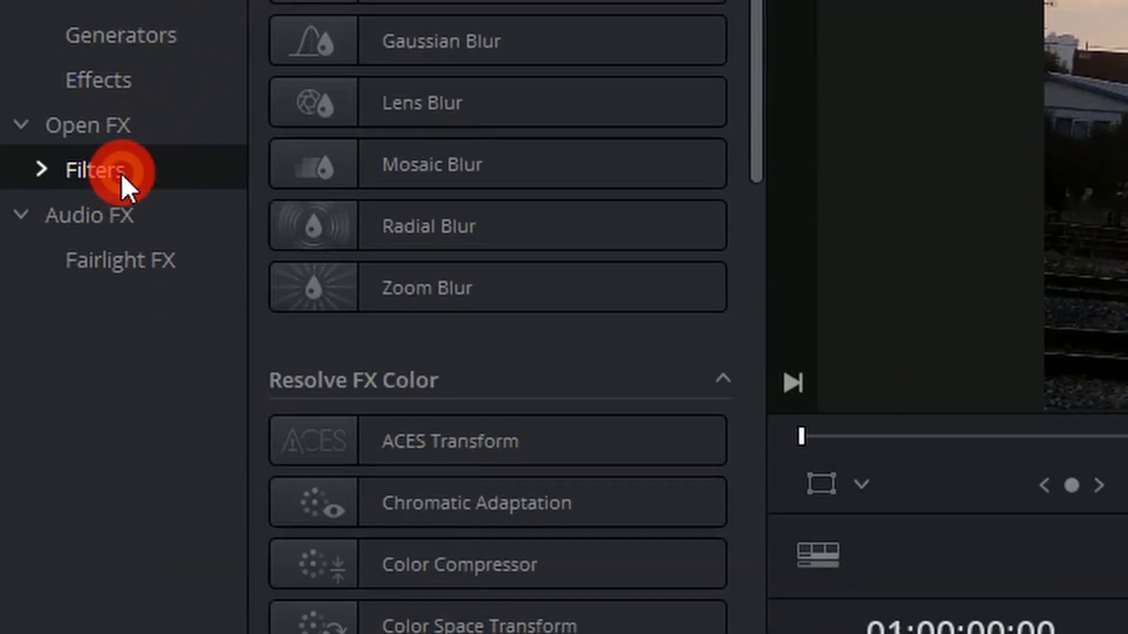
pyautogui.scroll(-6, 389, 229)
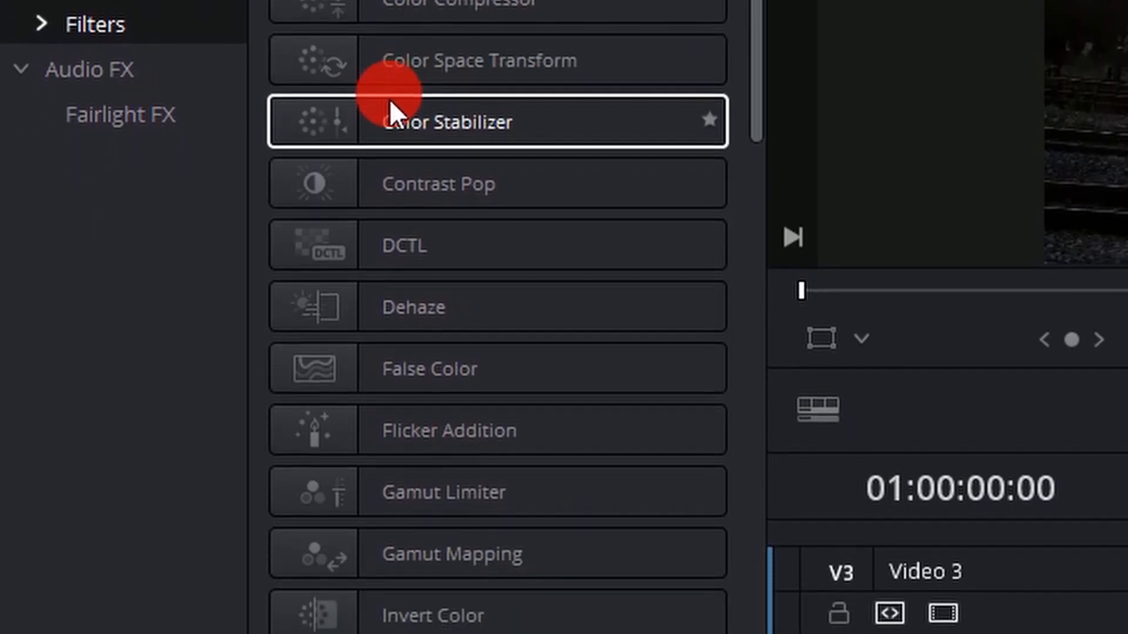
pyautogui.scroll(-4, 364, 118)
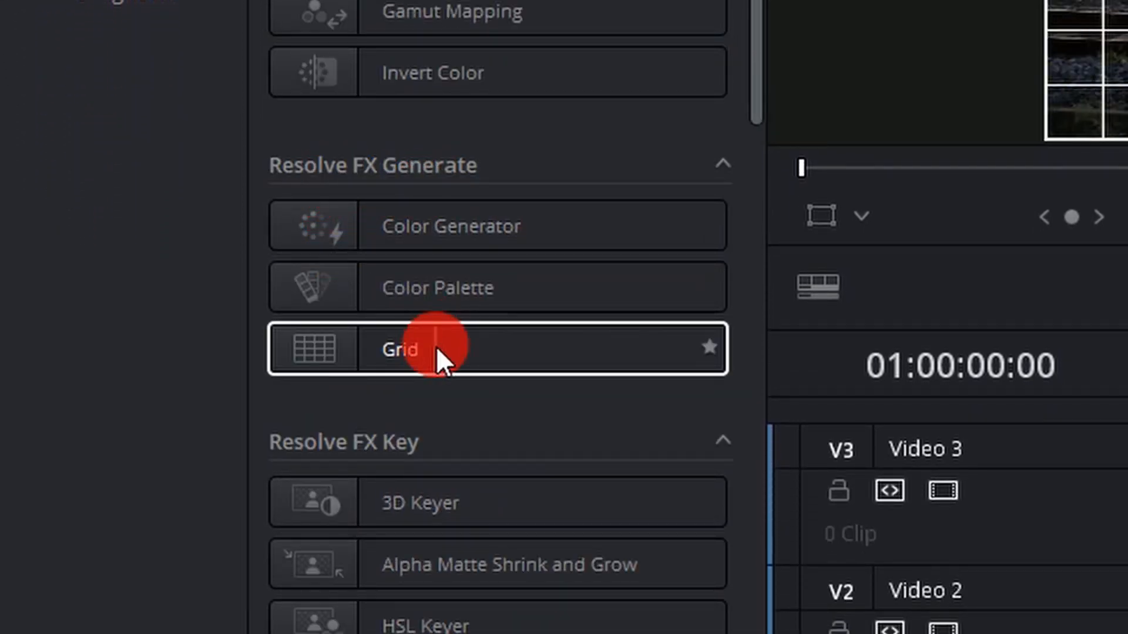
pyautogui.moveTo(436, 346); pyautogui.dragTo(558, 513)
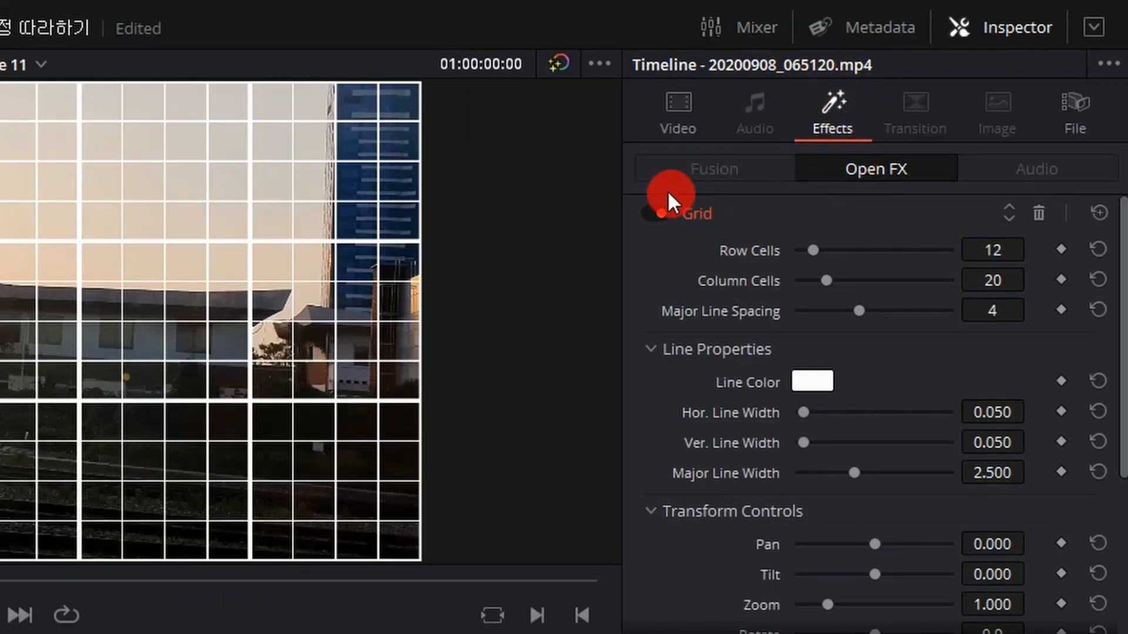
# - Disable and re-enable the Grid effect on the video clip, then delete it from the clip
pyautogui.click(652, 212)
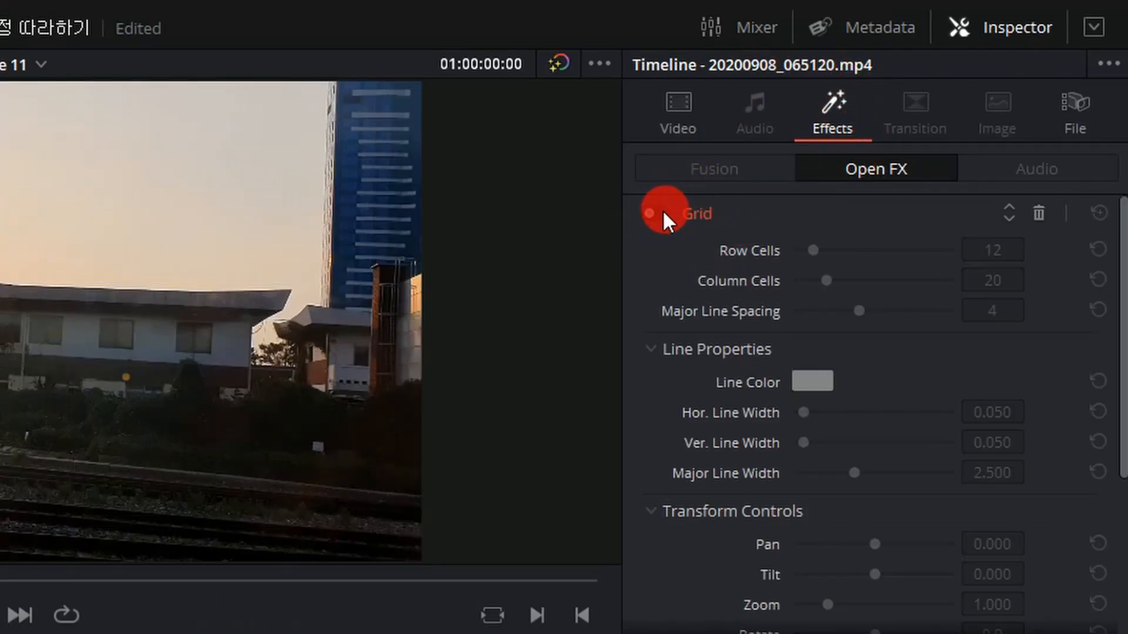
pyautogui.click(662, 209)
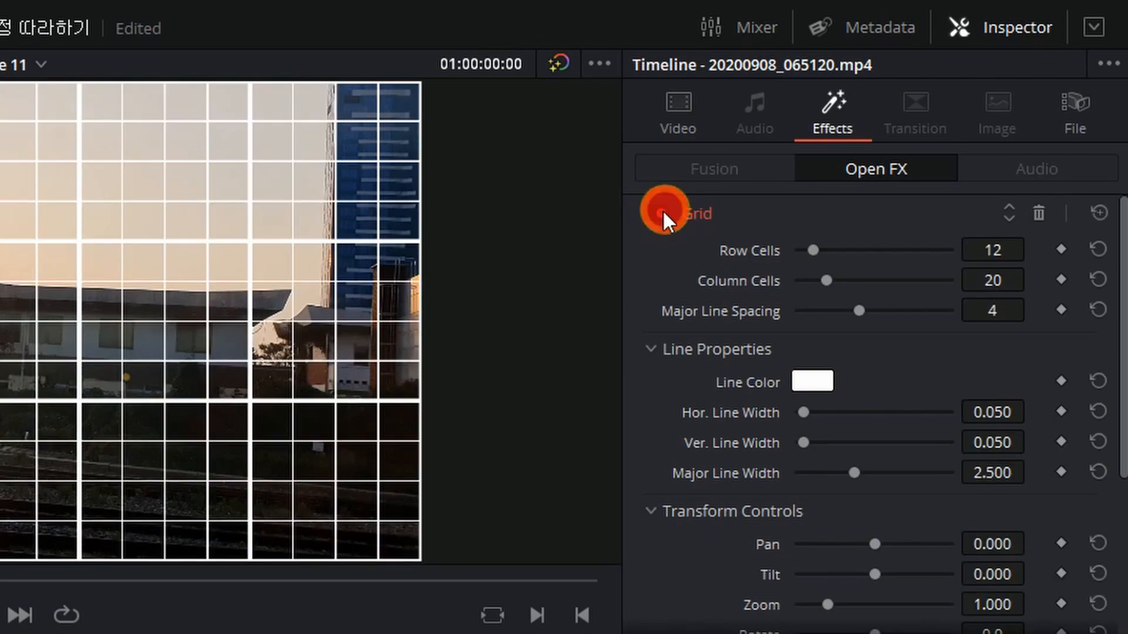
pyautogui.click(1037, 212)
# - Place an Adjustment Clip on track Video 3 at the timeline start and extend it to match the video clip's length
pyautogui.moveTo(113, 30); pyautogui.dragTo(713, 568)
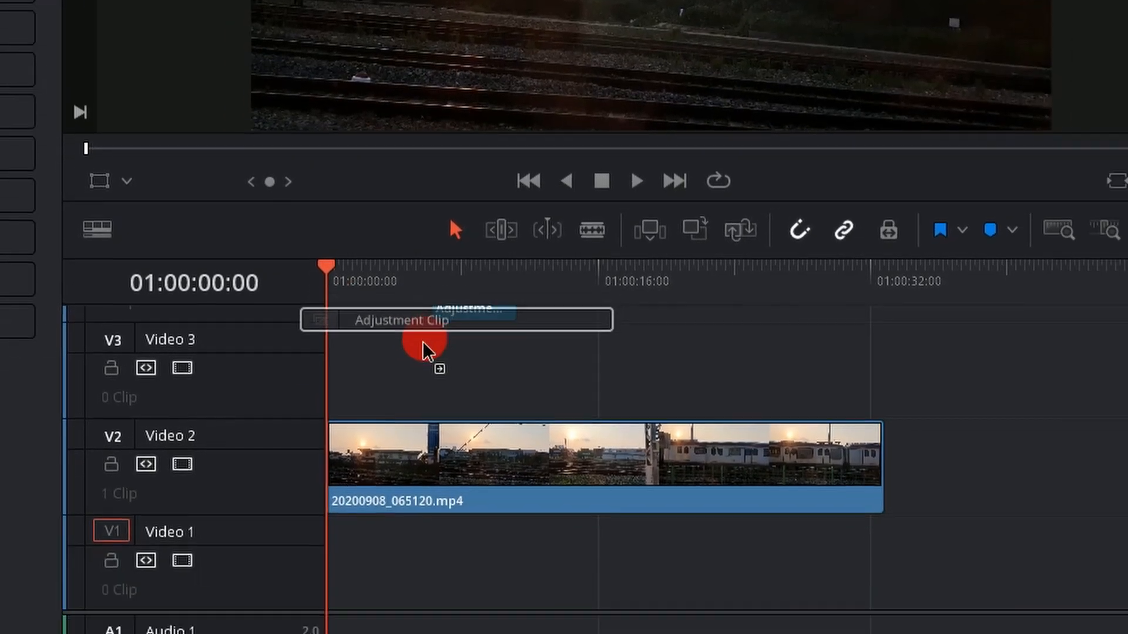
pyautogui.moveTo(424, 344); pyautogui.dragTo(339, 376)
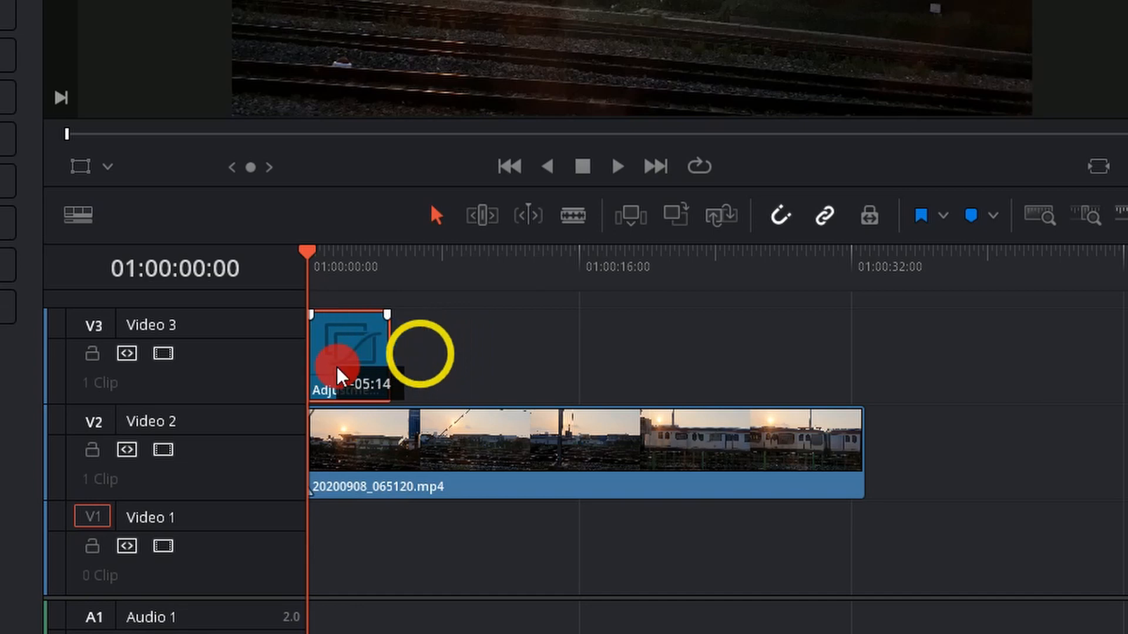
pyautogui.moveTo(386, 351); pyautogui.dragTo(862, 336)
pyautogui.click(497, 464)
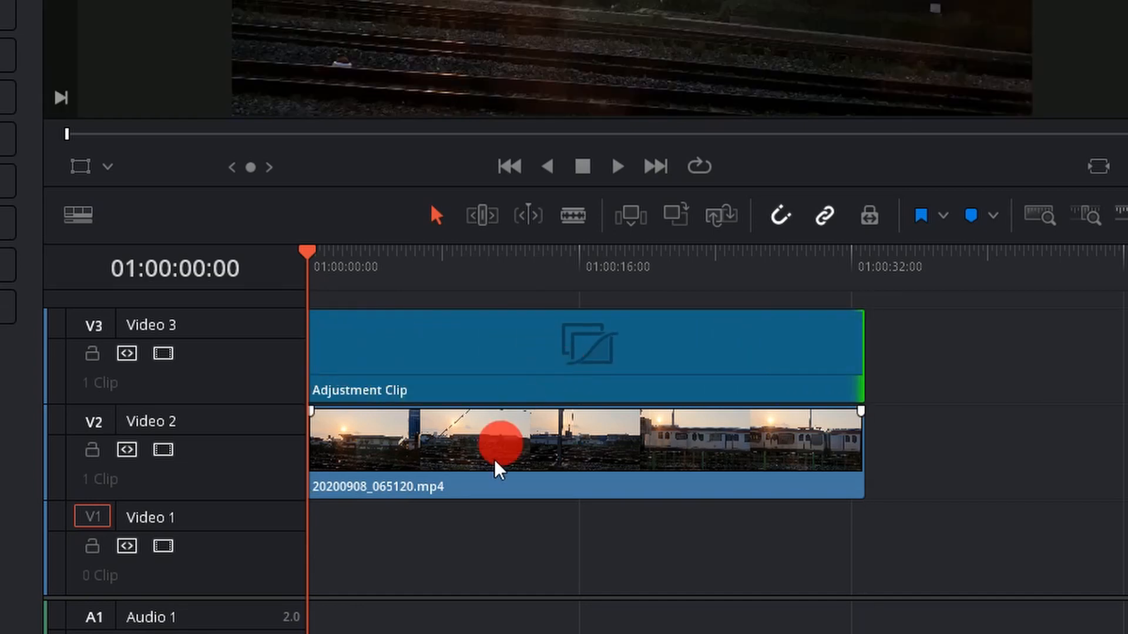
# - Apply the Open FX Grid filter to the adjustment clip and show its effect settings
pyautogui.click(411, 369)
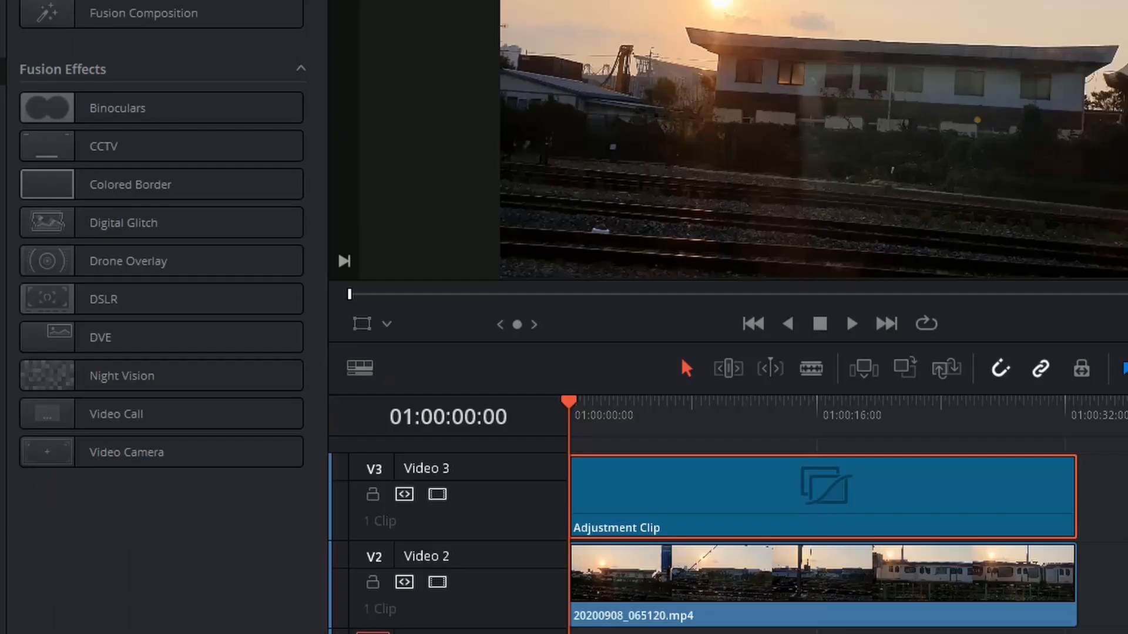
pyautogui.click(3, 127)
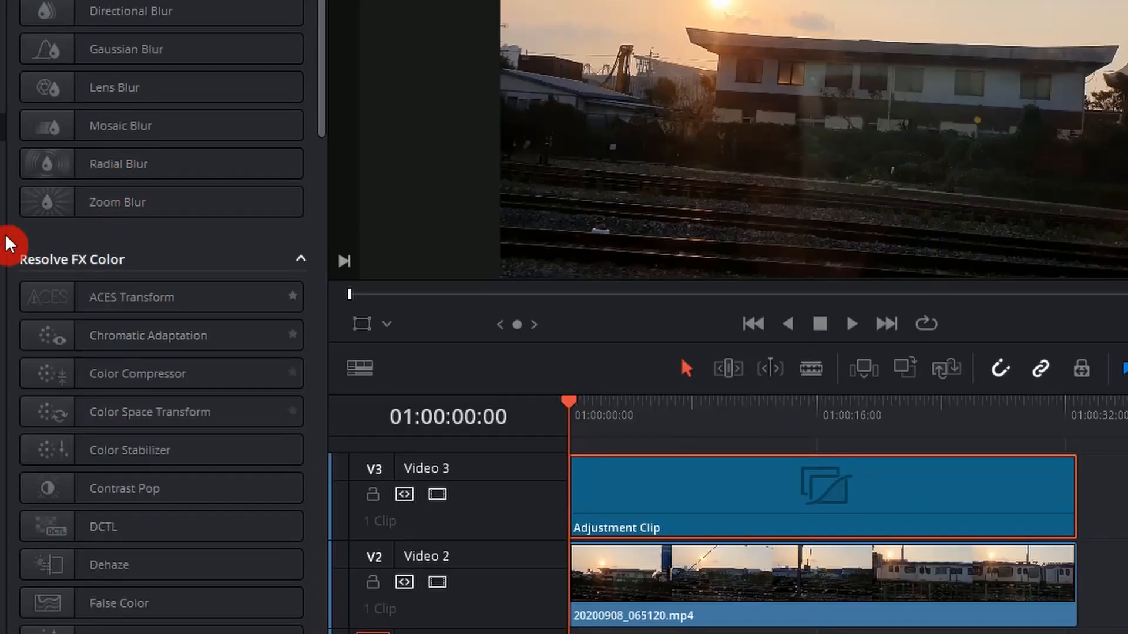
pyautogui.moveTo(64, 154); pyautogui.dragTo(692, 468)
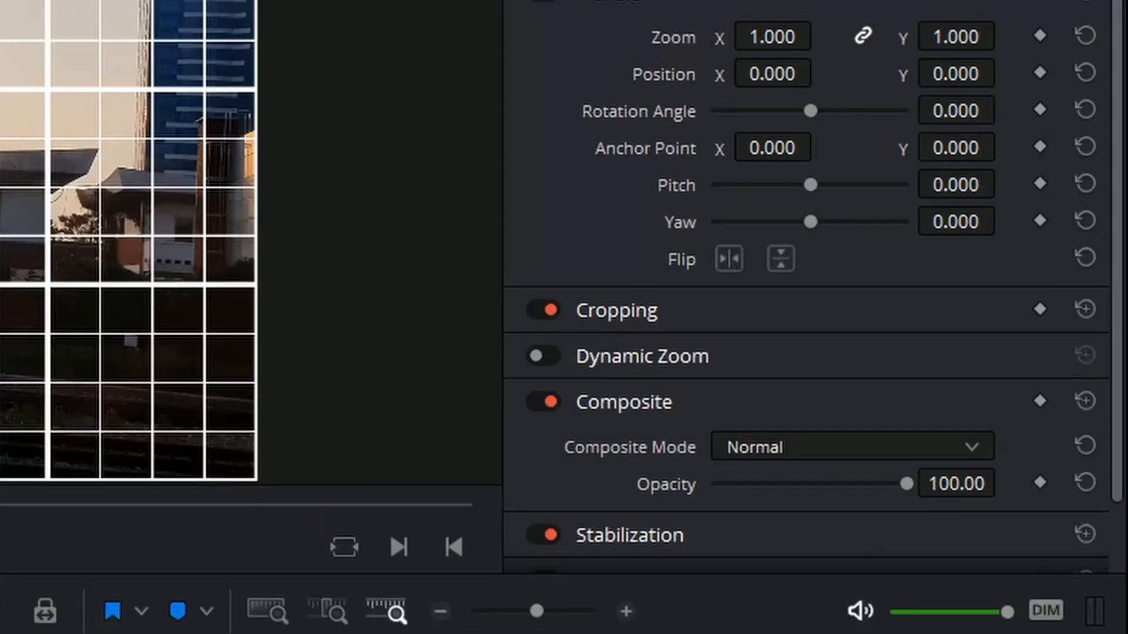
pyautogui.click(758, 2)
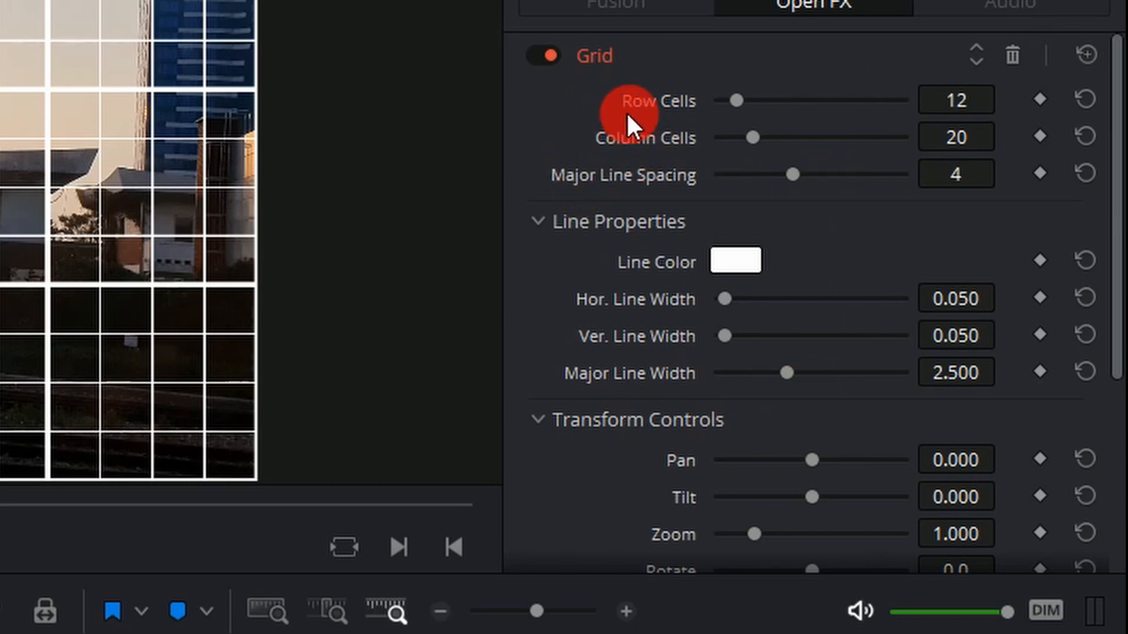
# - Set the Grid effect's Row Cells to 2
pyautogui.moveTo(959, 96); pyautogui.dragTo(960, 97)
pyautogui.doubleClick(961, 100)
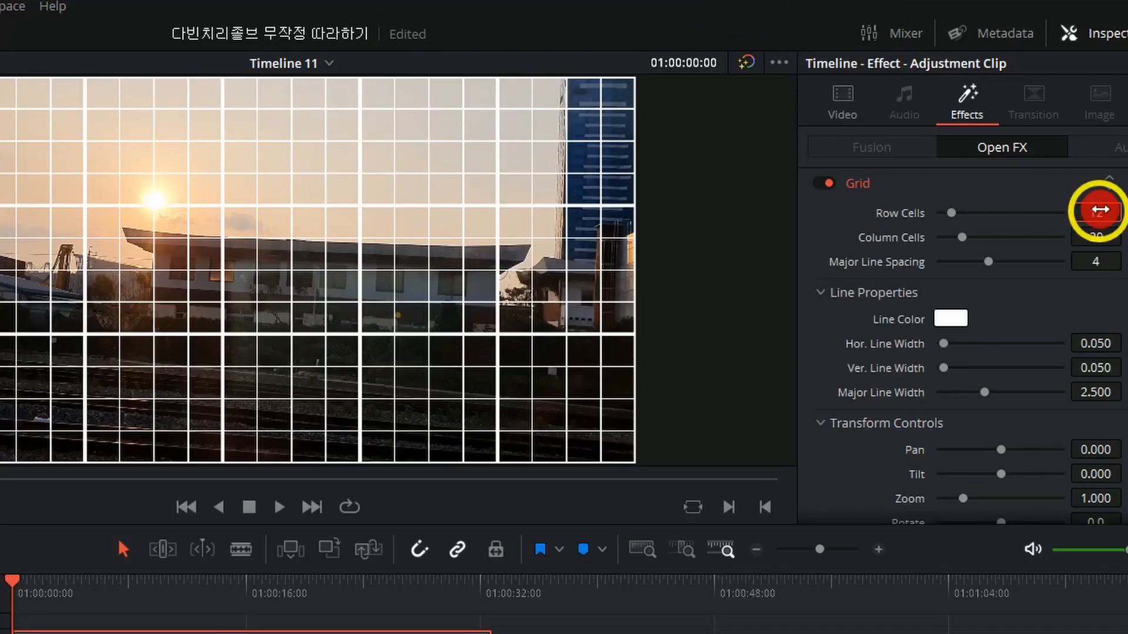
pyautogui.write('2')
pyautogui.press('Return')
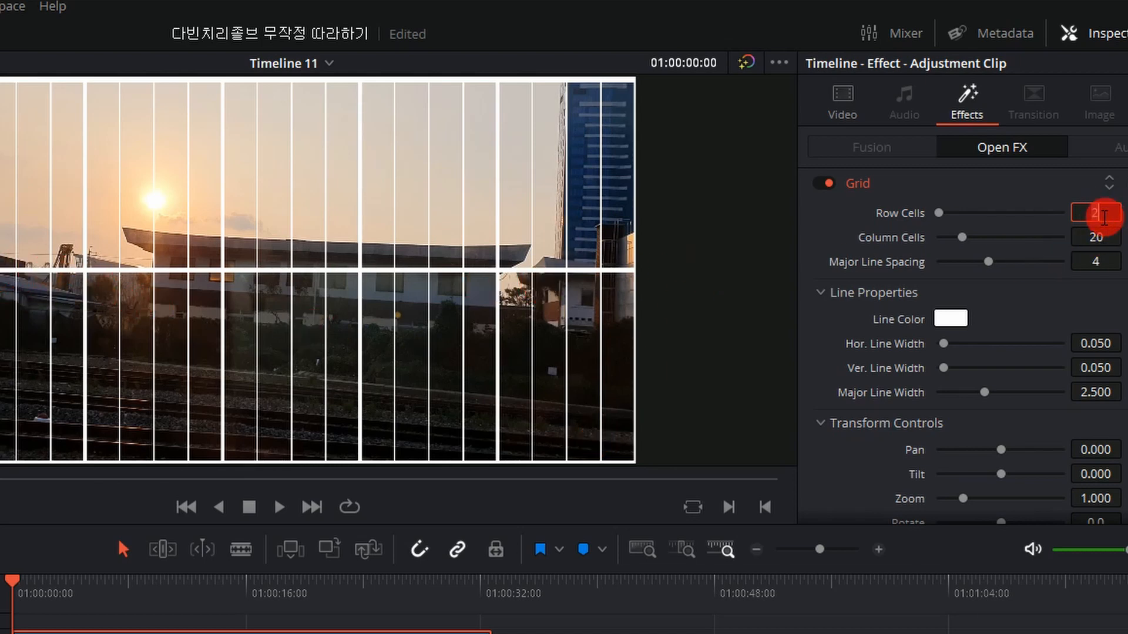
# - Set the Grid effect's Row Cells and Column Cells to 3 each
pyautogui.moveTo(1109, 221); pyautogui.dragTo(1113, 220)
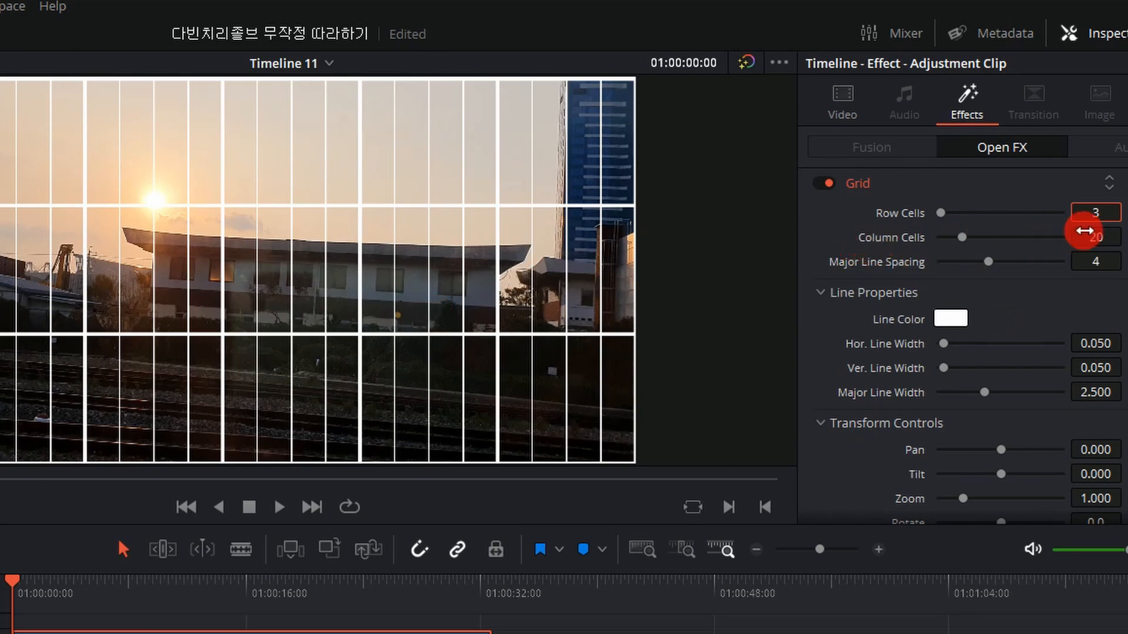
pyautogui.click(1088, 233)
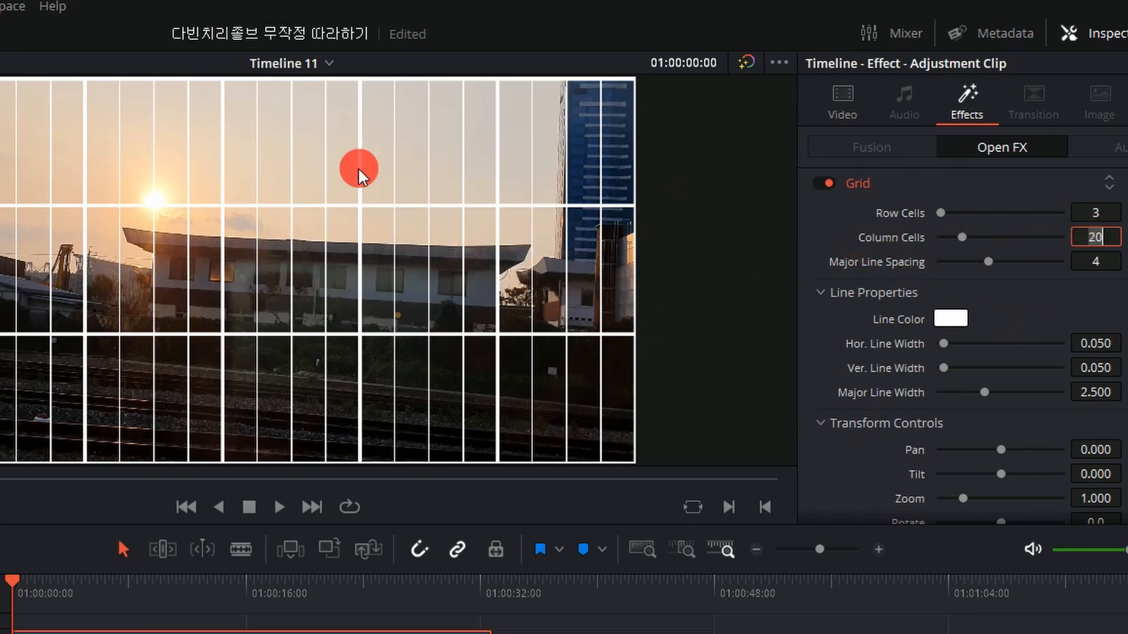
pyautogui.write('3')
pyautogui.press('Return')
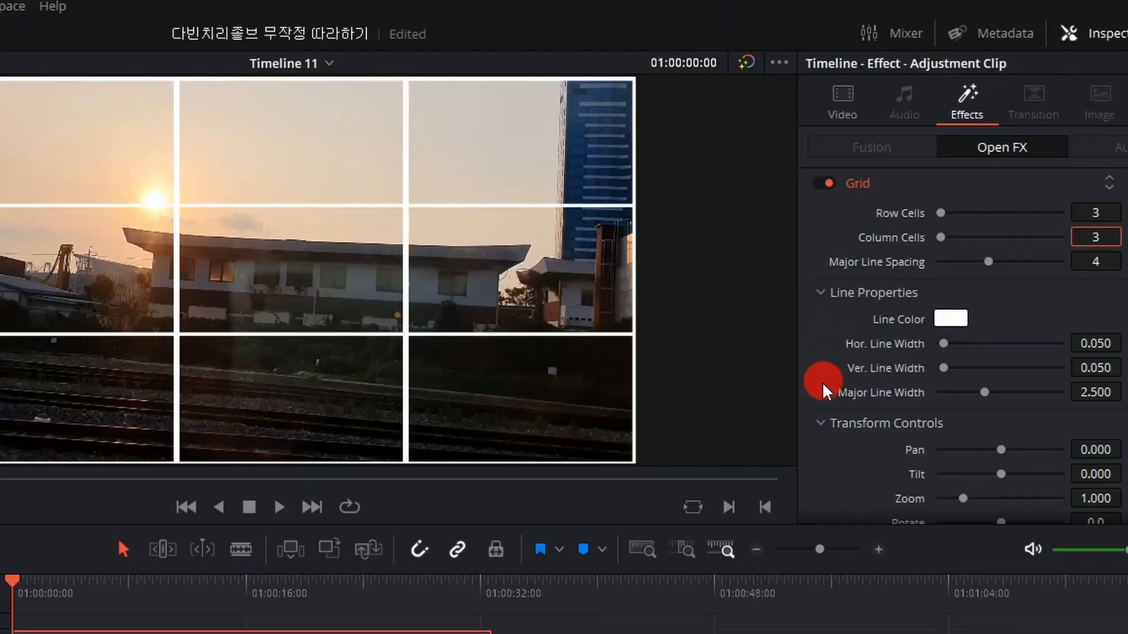
# - Adjust the grid's horizontal line width to 0.049, vertical line width to 0.056 and major line width to 2.736
pyautogui.moveTo(1086, 343); pyautogui.dragTo(256, 340)
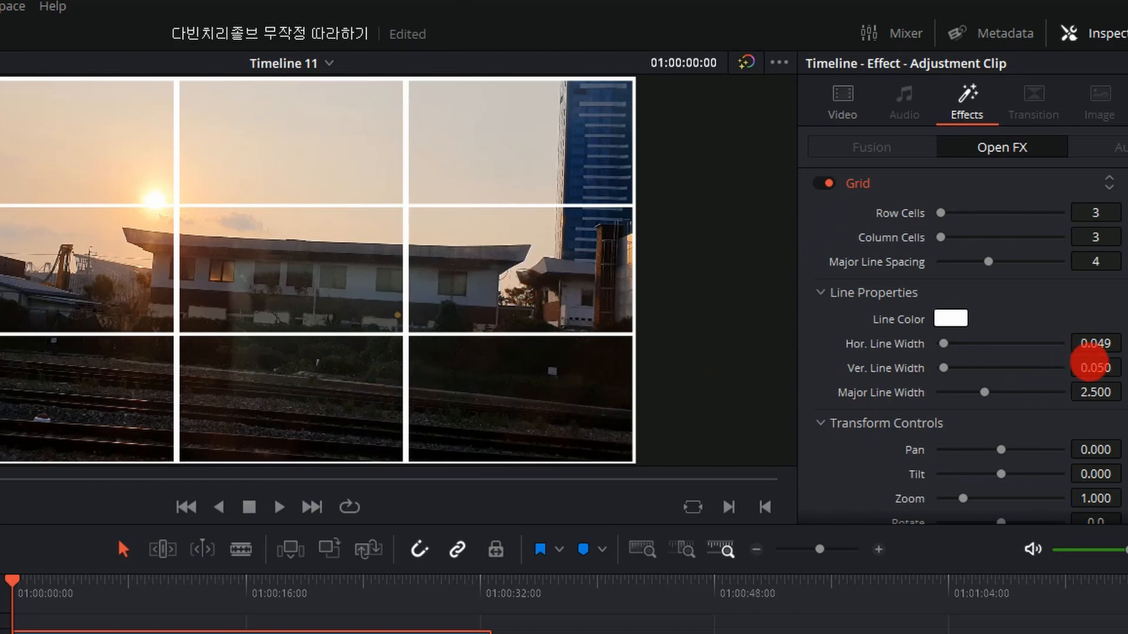
pyautogui.moveTo(1090, 368)
pyautogui.mouseDown()
pyautogui.moveTo(1123, 366)
pyautogui.moveTo(1117, 379)
pyautogui.moveTo(1100, 376)
pyautogui.mouseUp()
pyautogui.moveTo(984, 392)
pyautogui.mouseDown()
pyautogui.moveTo(969, 393)
pyautogui.moveTo(993, 396)
pyautogui.mouseUp()
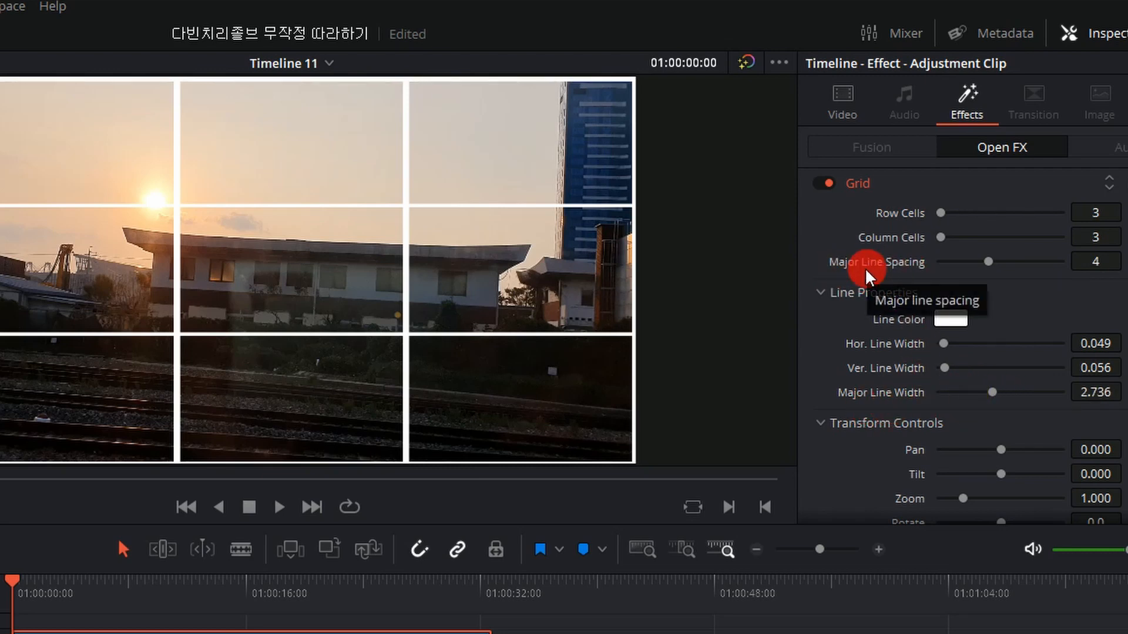
# - Try a Major Line Spacing of 10, then reduce it to 0
pyautogui.doubleClick(1097, 259)
pyautogui.write('10')
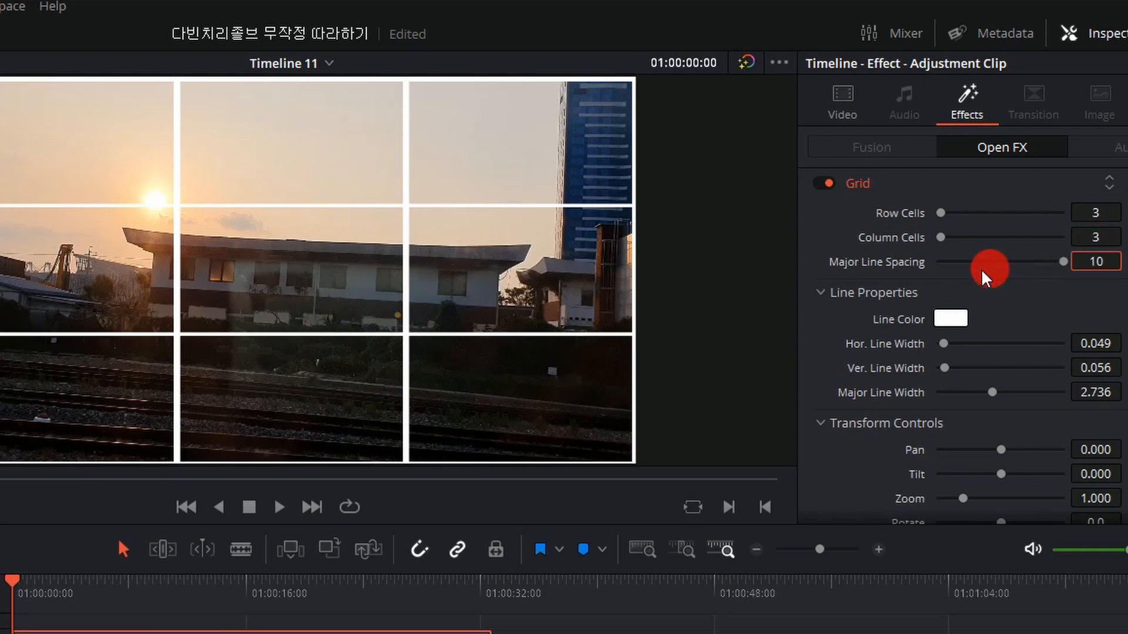
pyautogui.doubleClick(1061, 262)
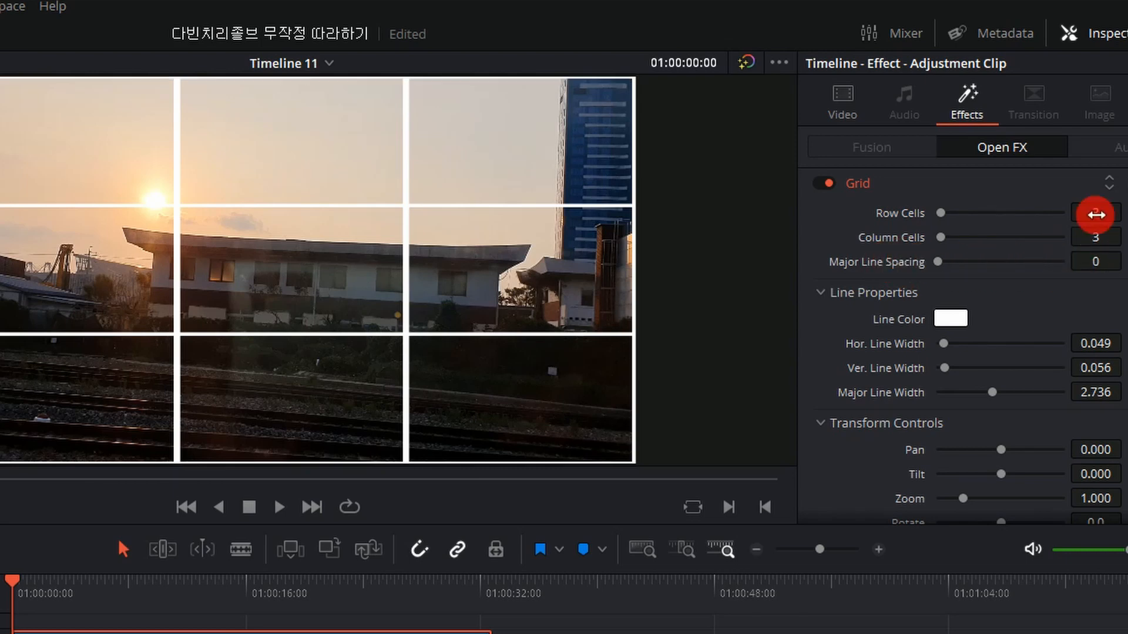
# - Set the grid's Row Cells and Column Cells to 10 and its Major Line Spacing to 5
pyautogui.click(1098, 213)
pyautogui.write('10')
pyautogui.press('Return')
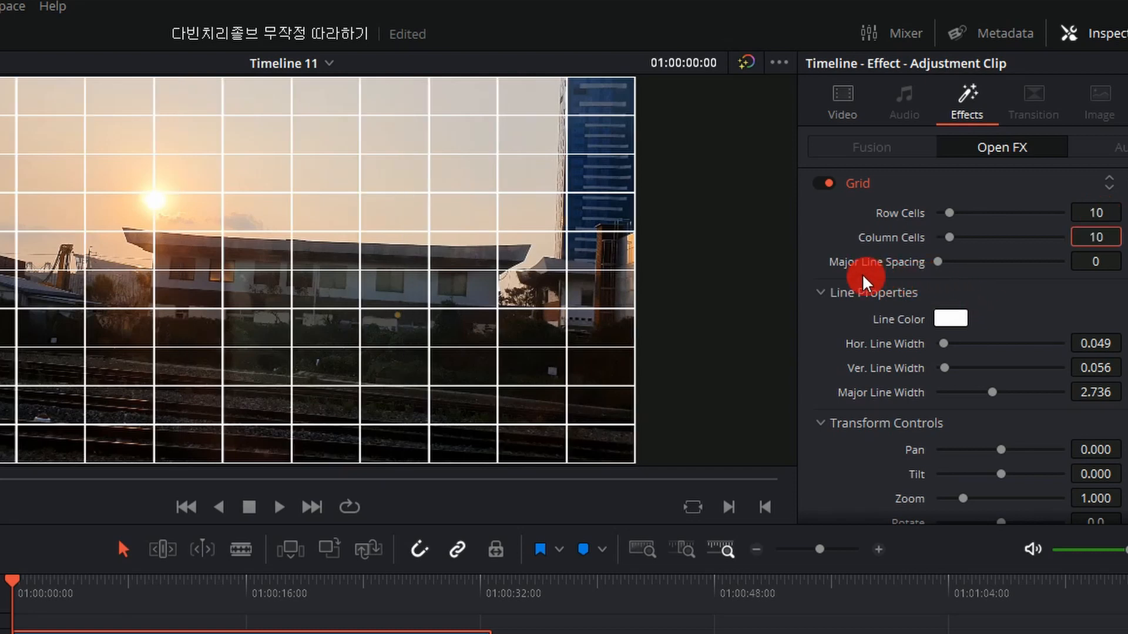
pyautogui.click(1093, 264)
pyautogui.write('5')
pyautogui.press('Return')
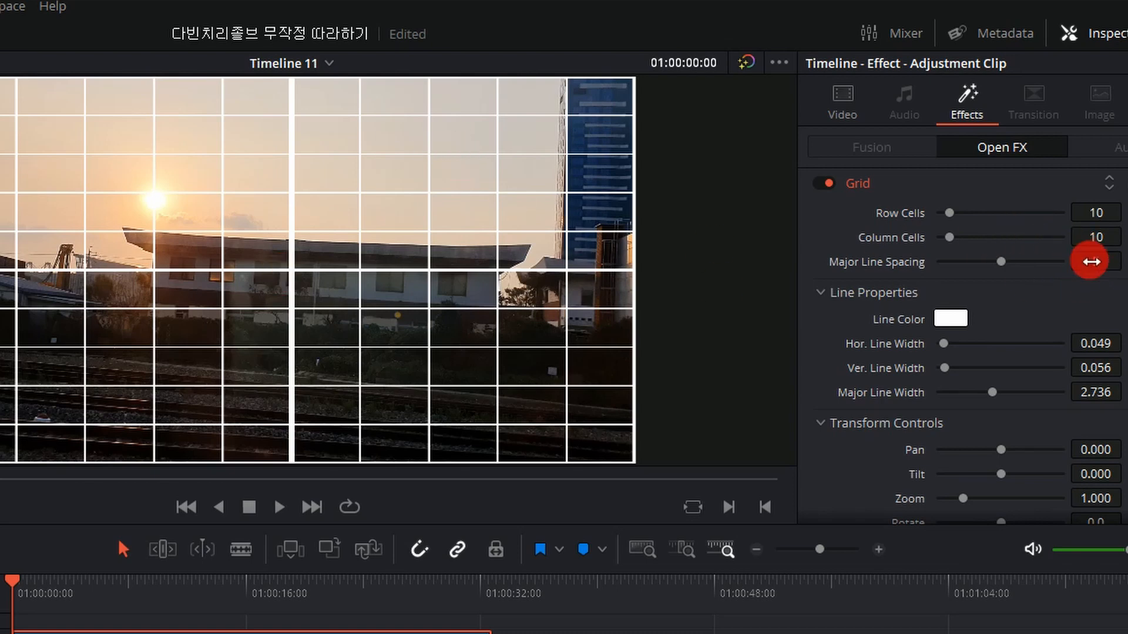
# - Set the grid's Major Line Spacing to 3 and increase the Major Line Width
pyautogui.click(1090, 262)
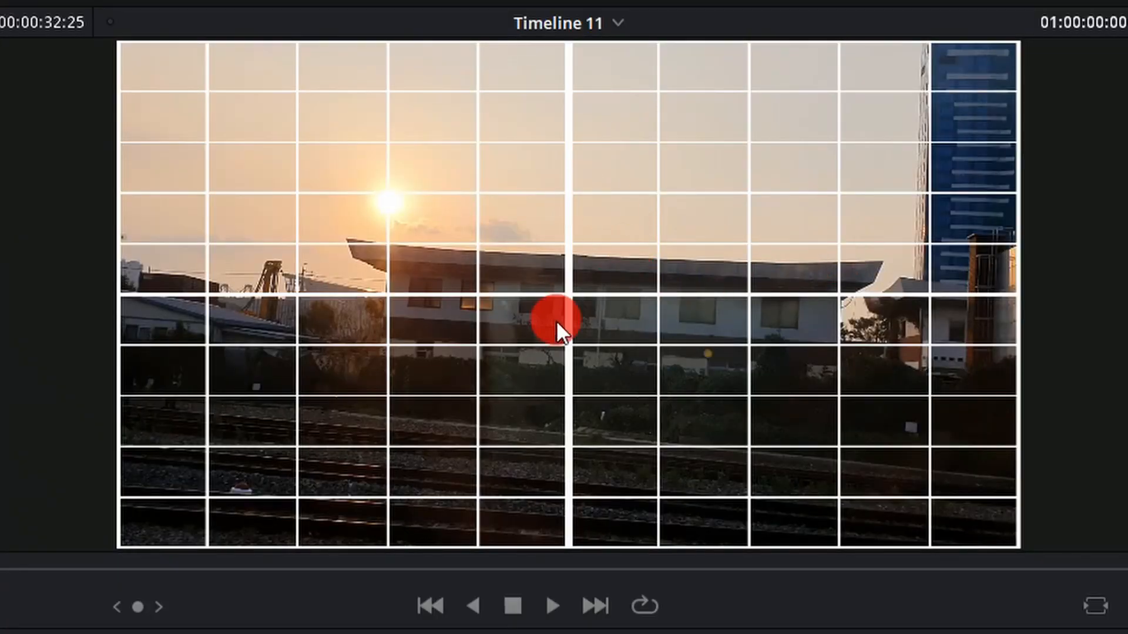
pyautogui.click(615, 82)
pyautogui.click(615, 109)
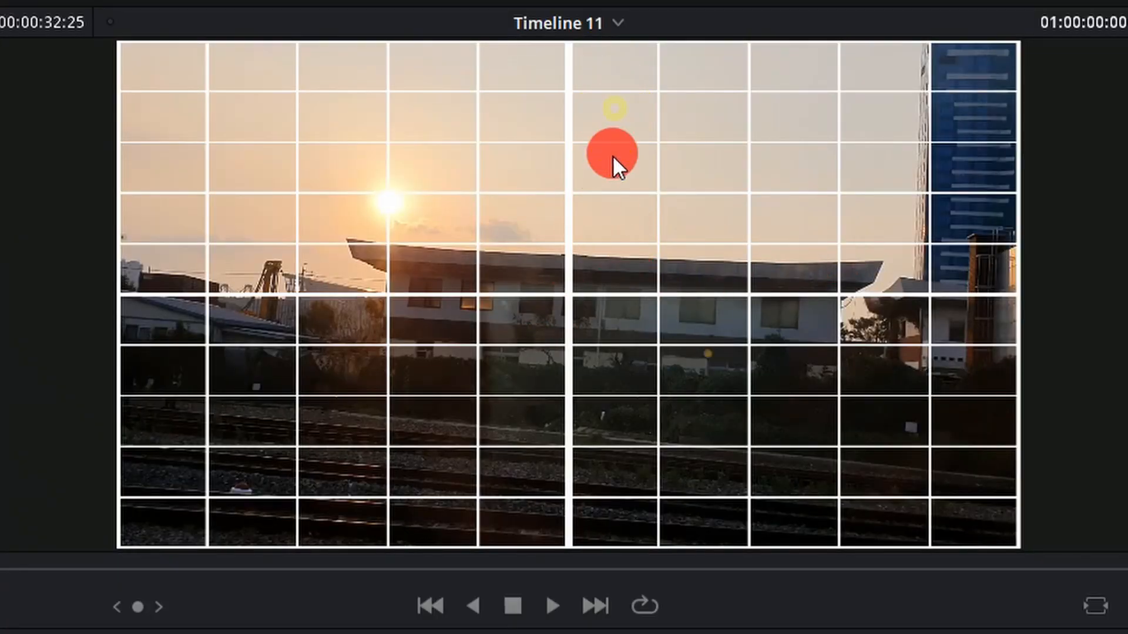
pyautogui.click(612, 271)
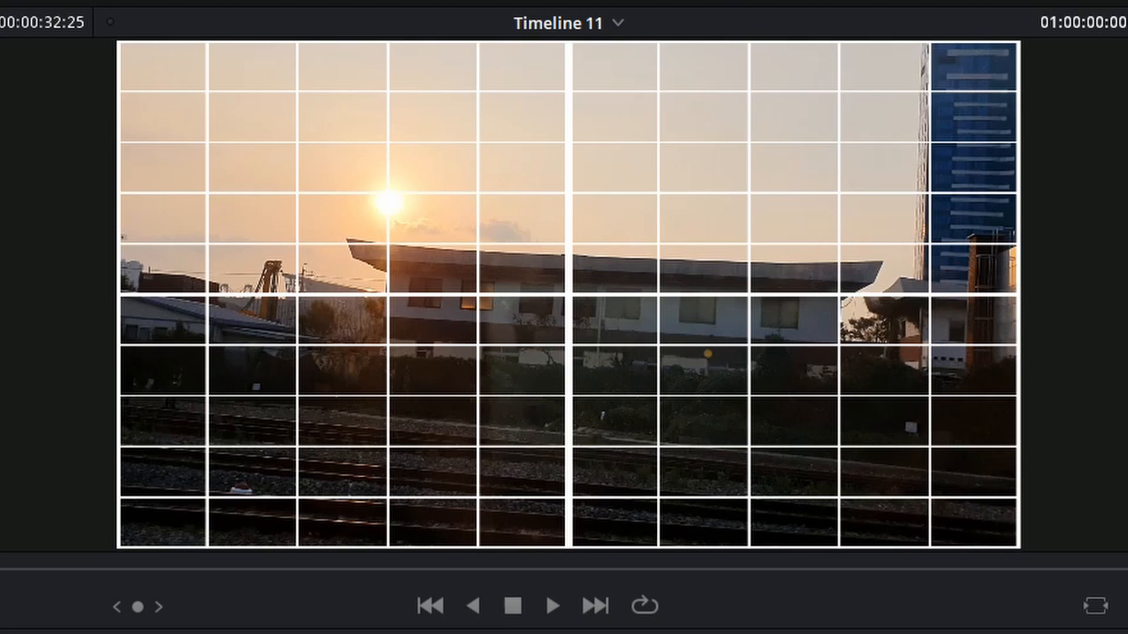
pyautogui.press('Return')
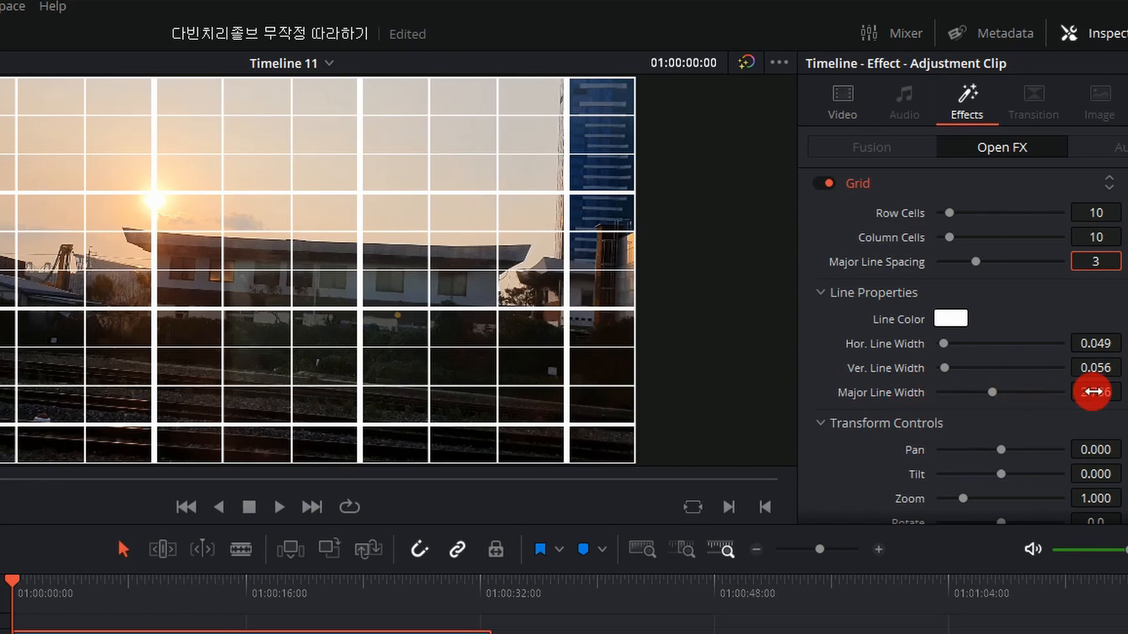
pyautogui.click(1089, 392)
pyautogui.moveTo(1010, 395); pyautogui.dragTo(1066, 393)
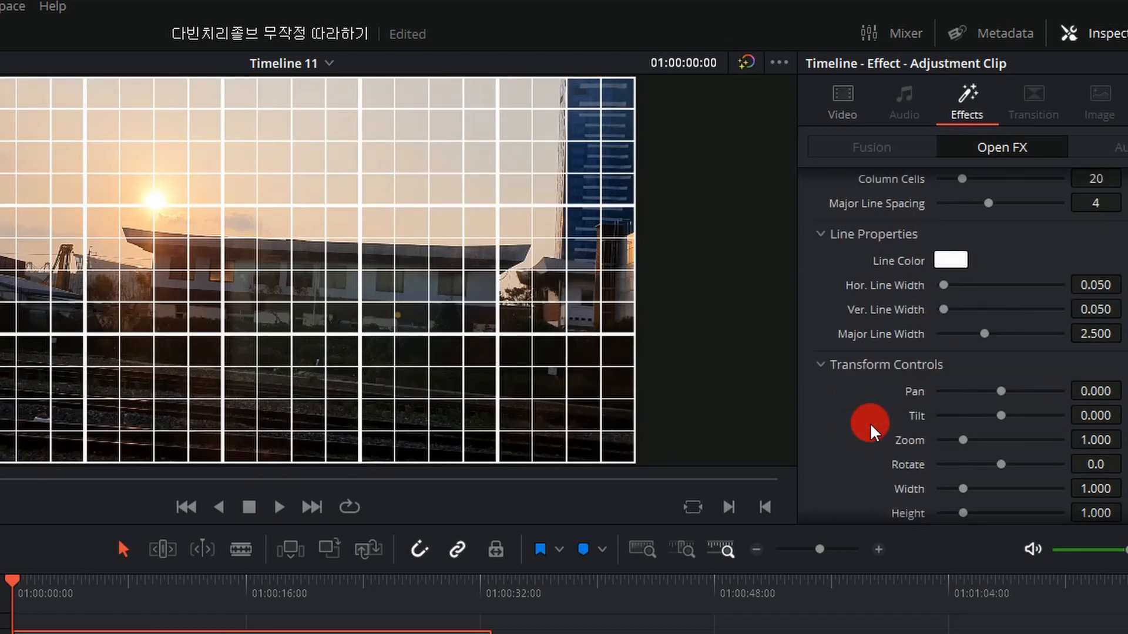
# - Set the grid to 5 row cells and 5 column cells, with a Major Line Width of 1.000
pyautogui.scroll(-2, 872, 431)
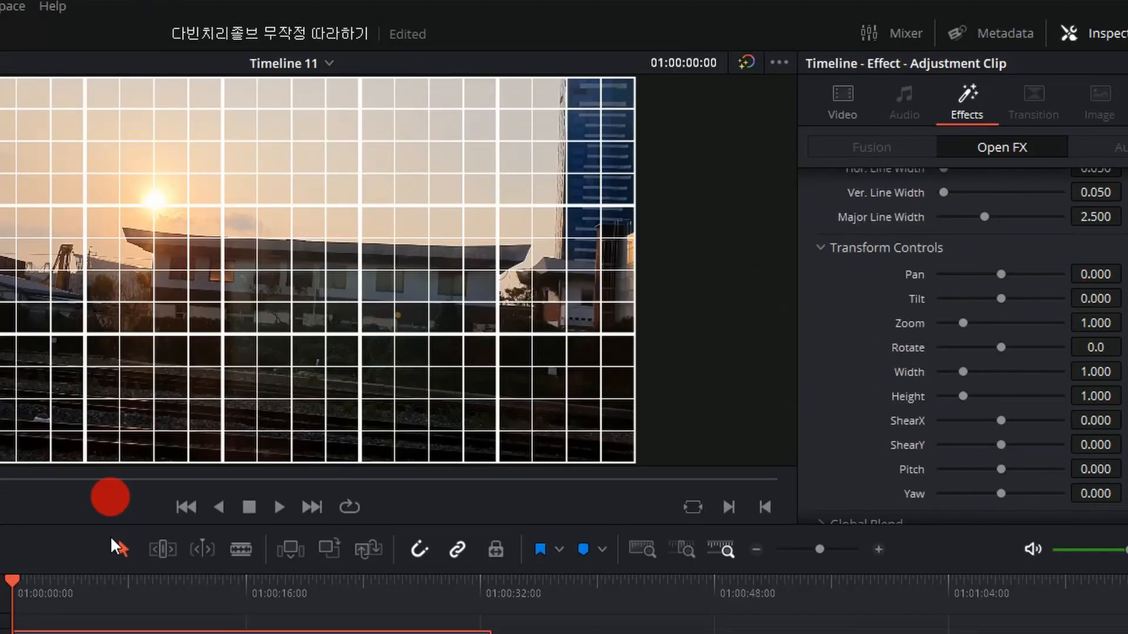
pyautogui.scroll(3, 855, 381)
pyautogui.click(1109, 211)
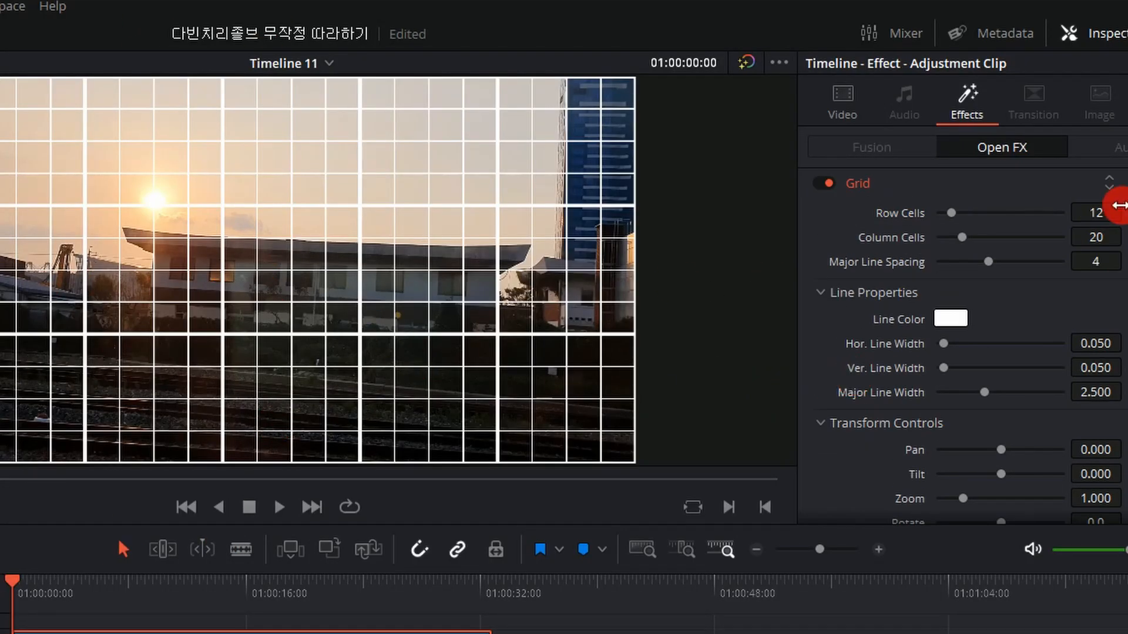
pyautogui.write('5')
pyautogui.press('Return')
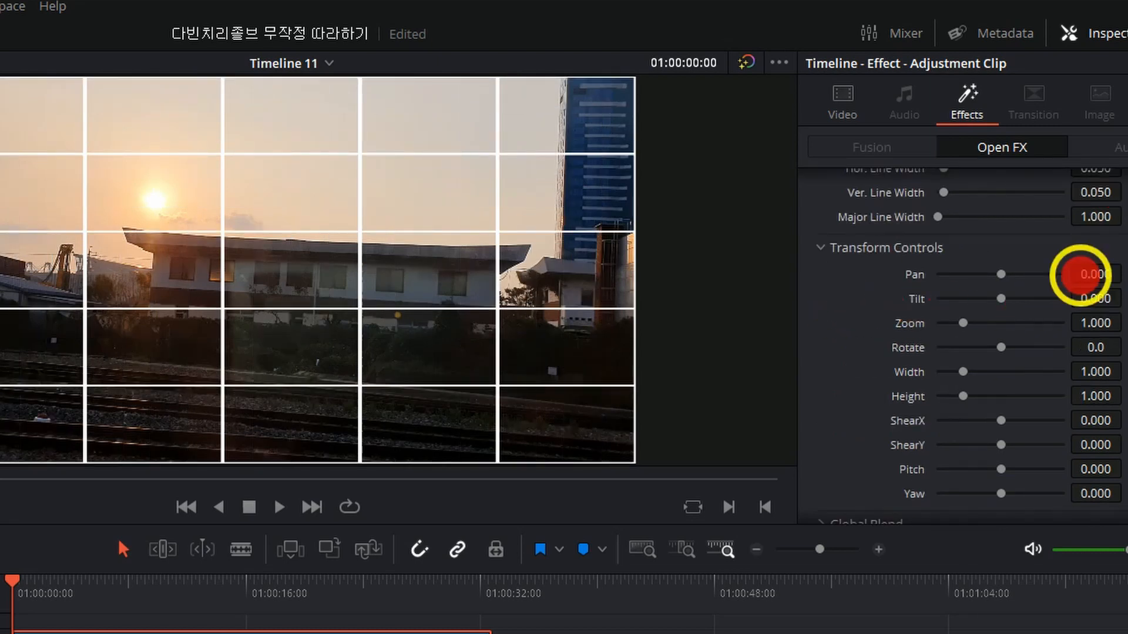
# - Shift the grid over the picture using Pan 0.211 and Tilt 0.054, trying Zoom and Rotate and resetting both
pyautogui.moveTo(1072, 283); pyautogui.dragTo(416, 308)
pyautogui.moveTo(1001, 298)
pyautogui.mouseDown()
pyautogui.moveTo(1027, 298)
pyautogui.moveTo(1004, 299)
pyautogui.mouseUp()
pyautogui.moveTo(1087, 320); pyautogui.dragTo(1037, 350)
pyautogui.click(1125, 323)
pyautogui.click(1126, 348)
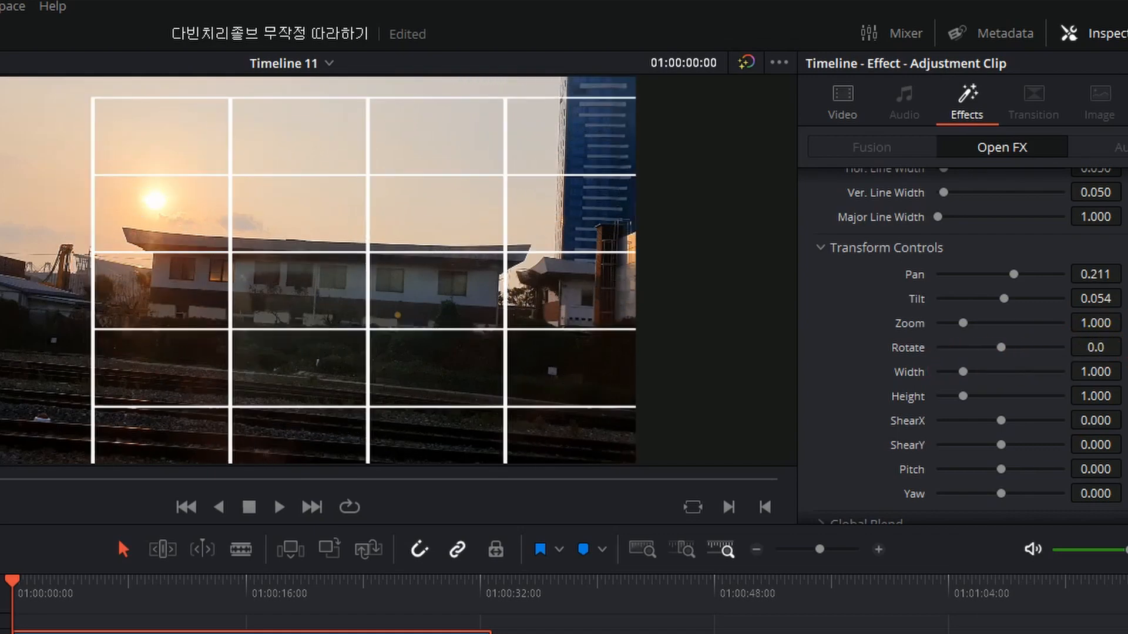
pyautogui.moveTo(1098, 272); pyautogui.dragTo(809, 302)
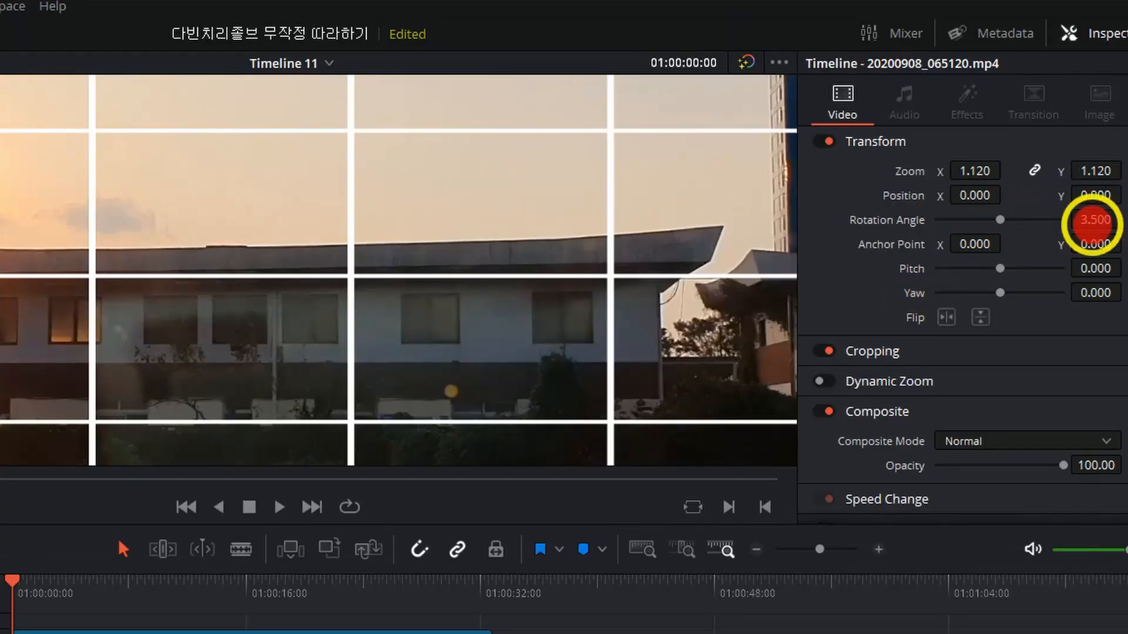
# - Set the train-yard clip's Rotation Angle to 2.500 and shift the adjustment clip's grid to a Tilt of -0.149
pyautogui.moveTo(1093, 224); pyautogui.dragTo(1090, 224)
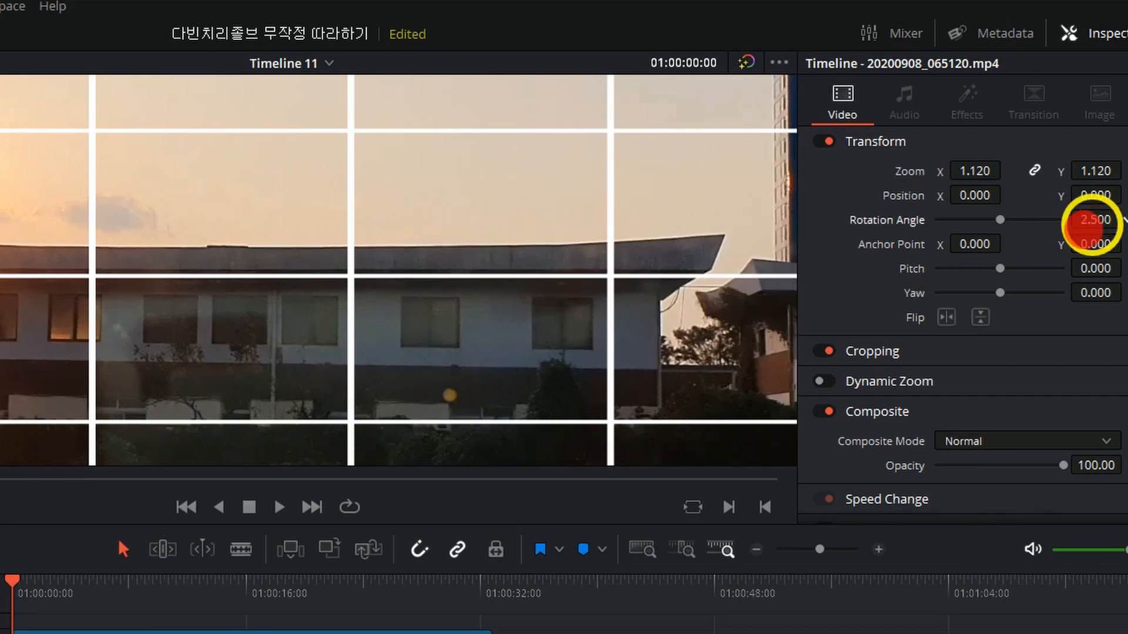
pyautogui.click(946, 106)
pyautogui.moveTo(1086, 415); pyautogui.dragTo(1081, 415)
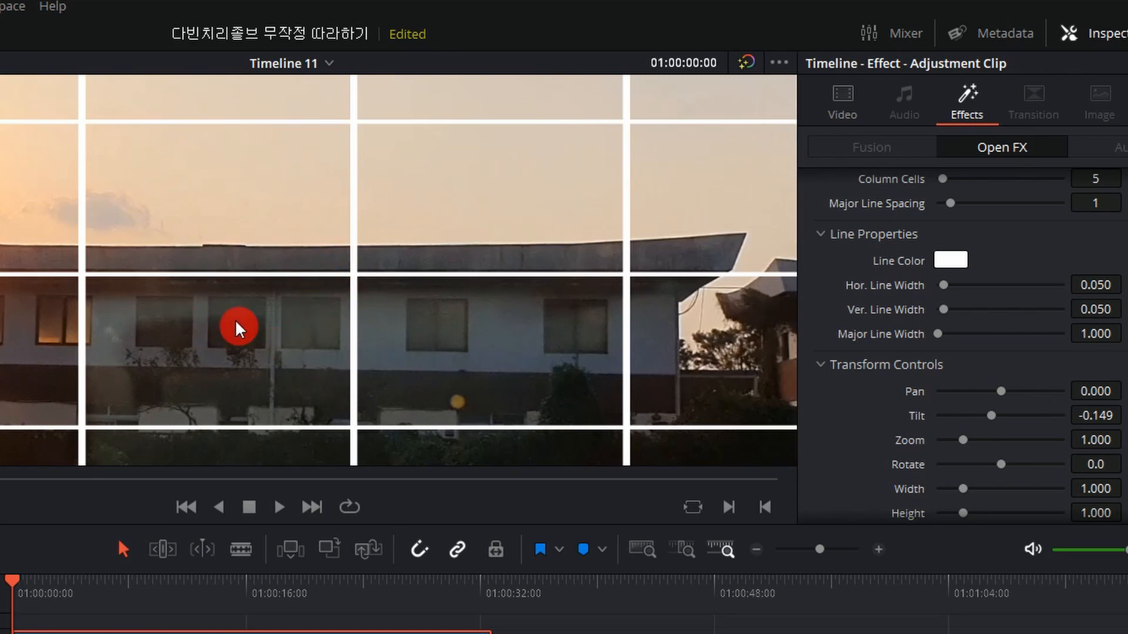
# - Try lowering the grid's Global Blend to 0.326 and undo the change
pyautogui.scroll(-4, 348, 271)
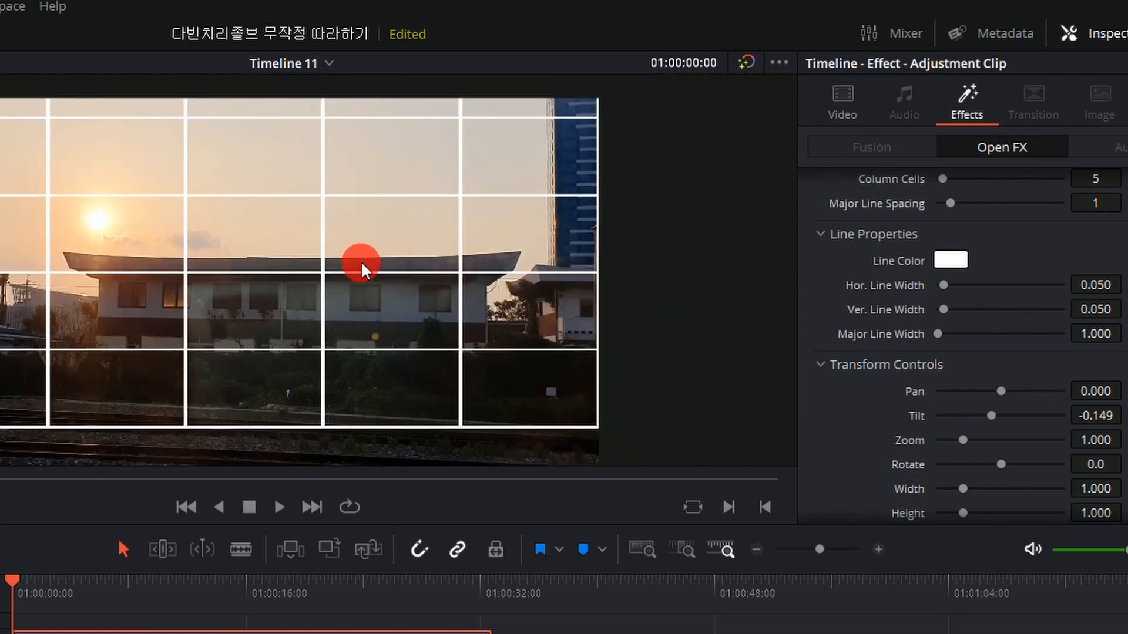
pyautogui.scroll(-1, 253, 271)
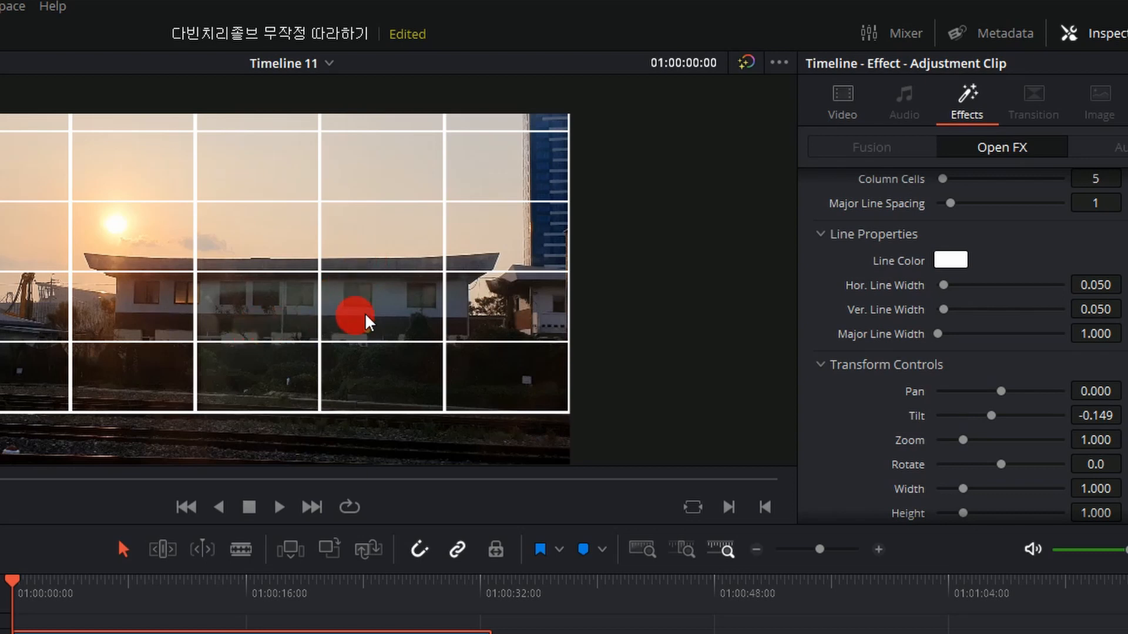
pyautogui.scroll(-3, 1071, 352)
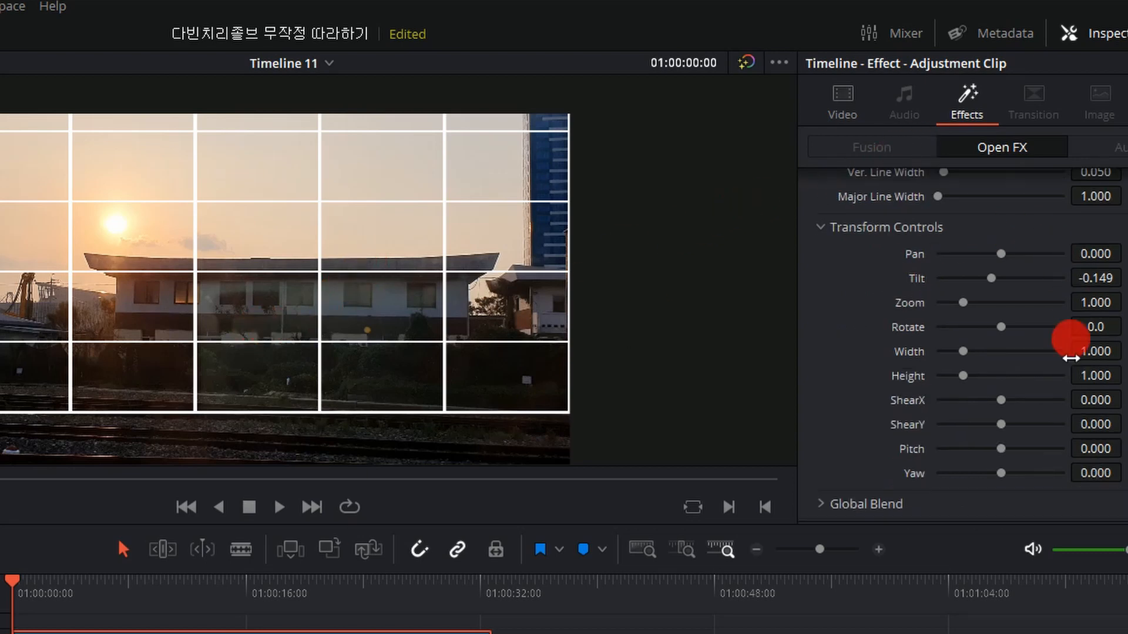
pyautogui.click(823, 510)
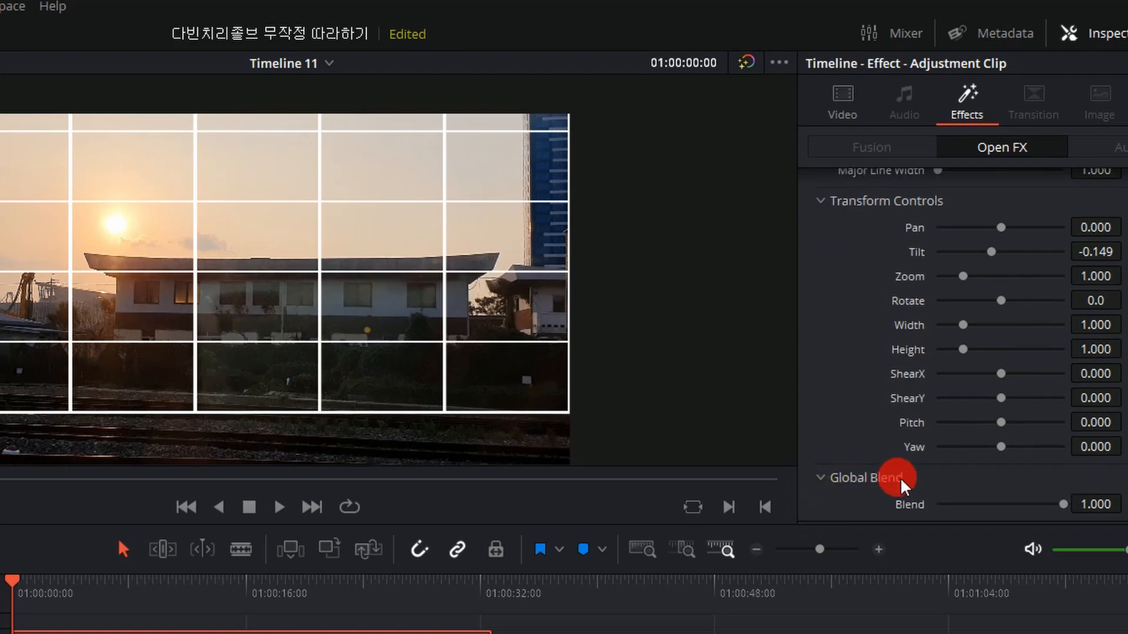
pyautogui.moveTo(1062, 508); pyautogui.dragTo(347, 326)
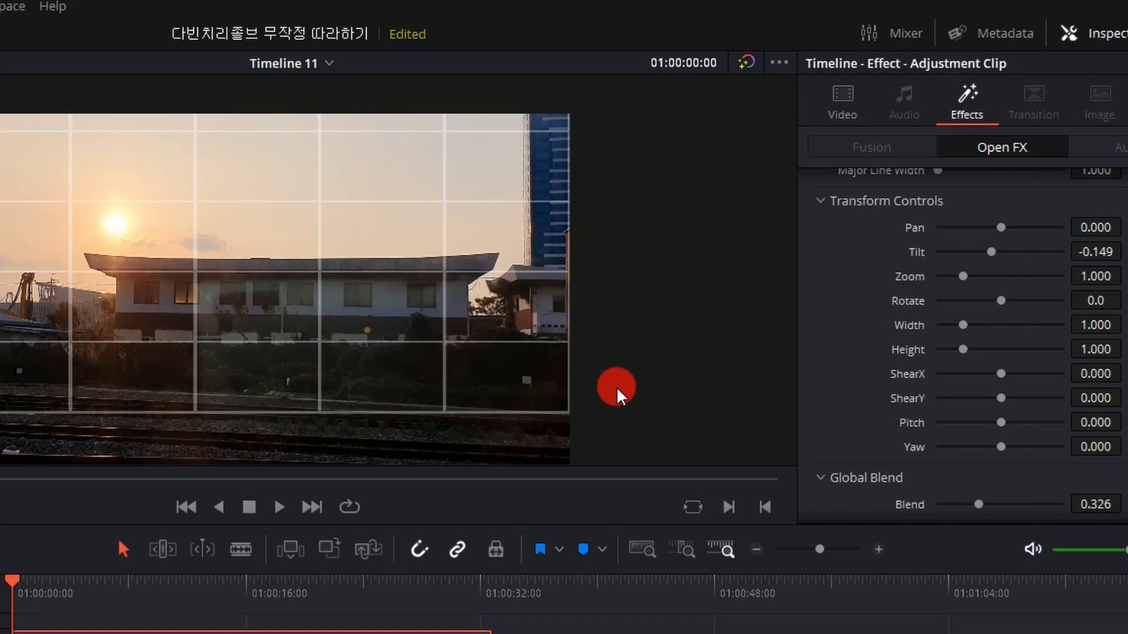
pyautogui.hotkey('ctrl', 'z')
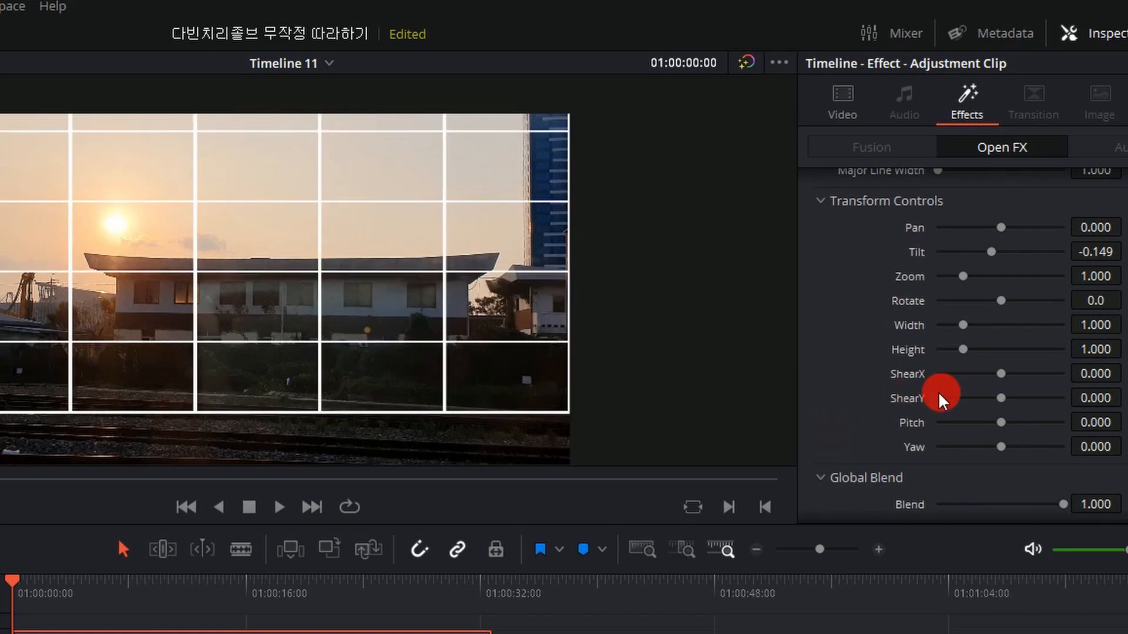
# - Set the train-yard clip's Rotation Angle to 1.900 and its linked Zoom to 1.093
pyautogui.scroll(2, 916, 395)
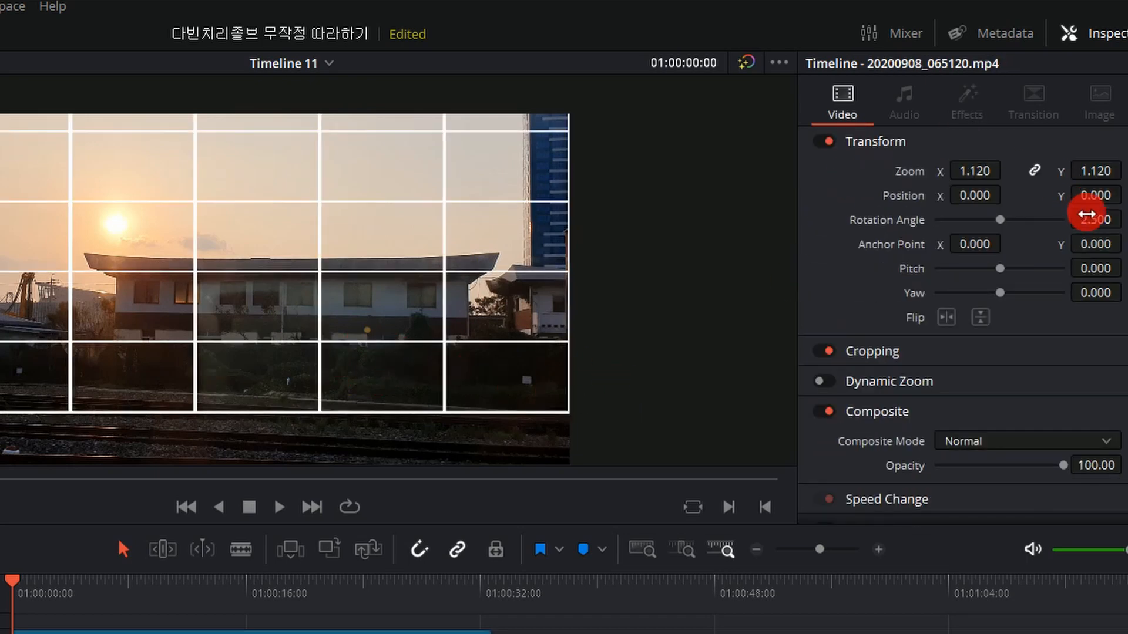
pyautogui.moveTo(1096, 221)
pyautogui.mouseDown()
pyautogui.moveTo(1052, 230)
pyautogui.moveTo(1092, 221)
pyautogui.mouseUp()
pyautogui.moveTo(975, 174); pyautogui.dragTo(1005, 200)
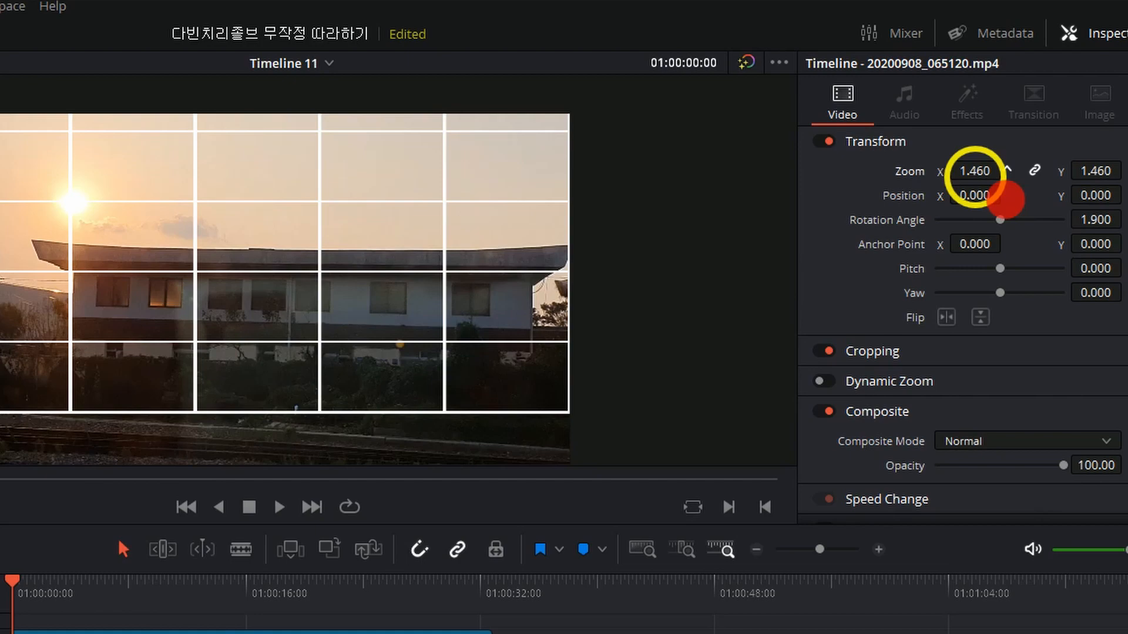
pyautogui.moveTo(1005, 200); pyautogui.dragTo(760, 292)
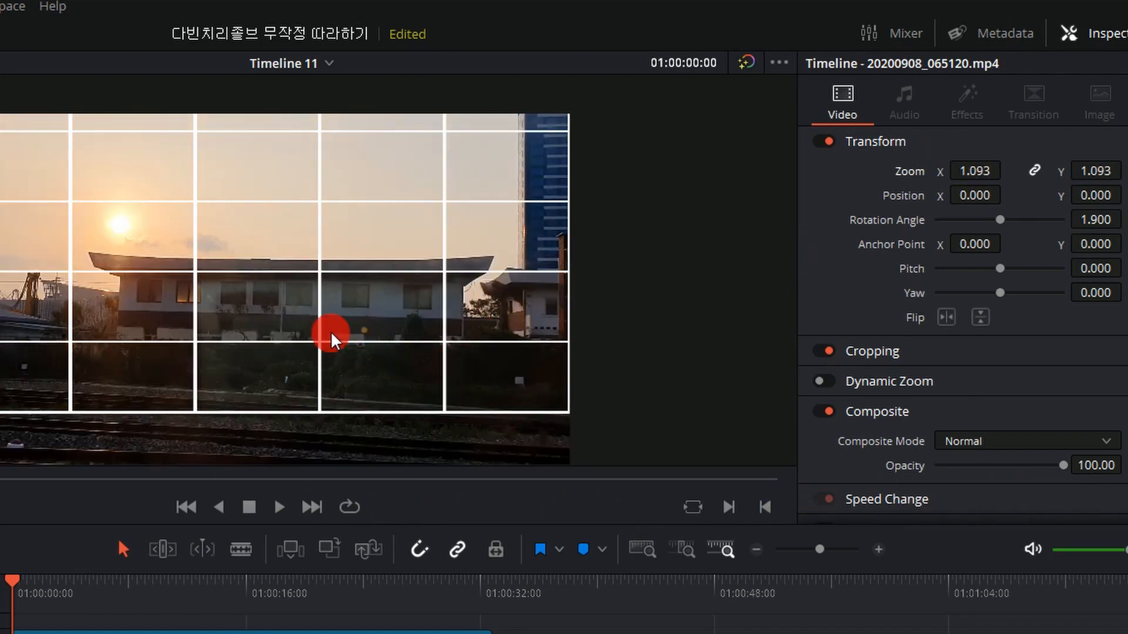
# - Change the Line Color of the Grid effect on the adjustment clip to red
pyautogui.click(458, 633)
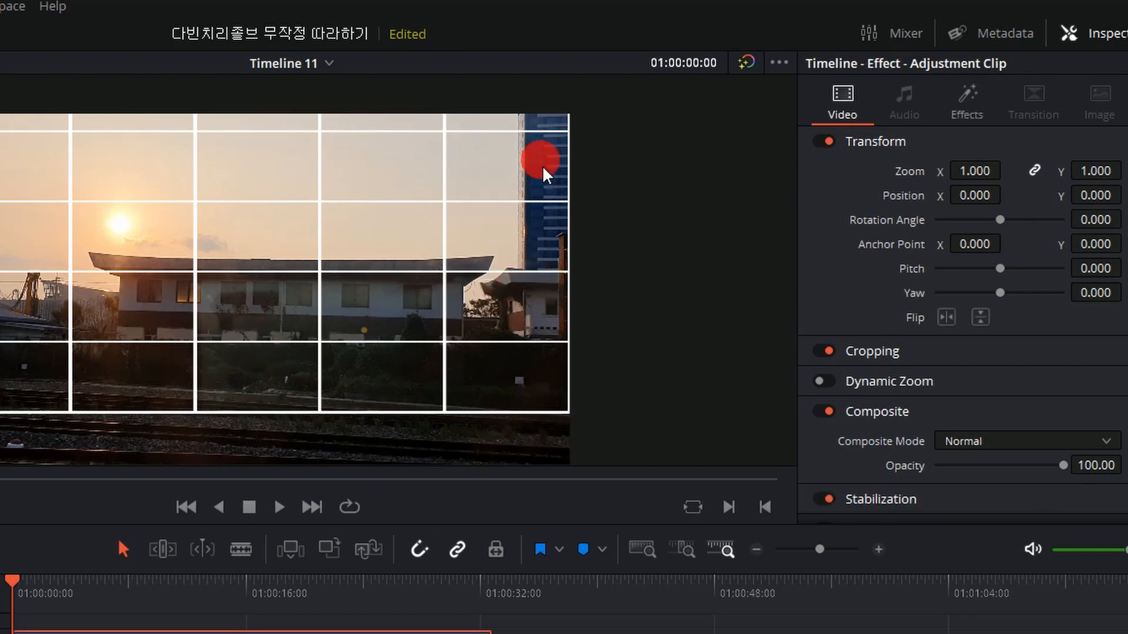
pyautogui.click(967, 101)
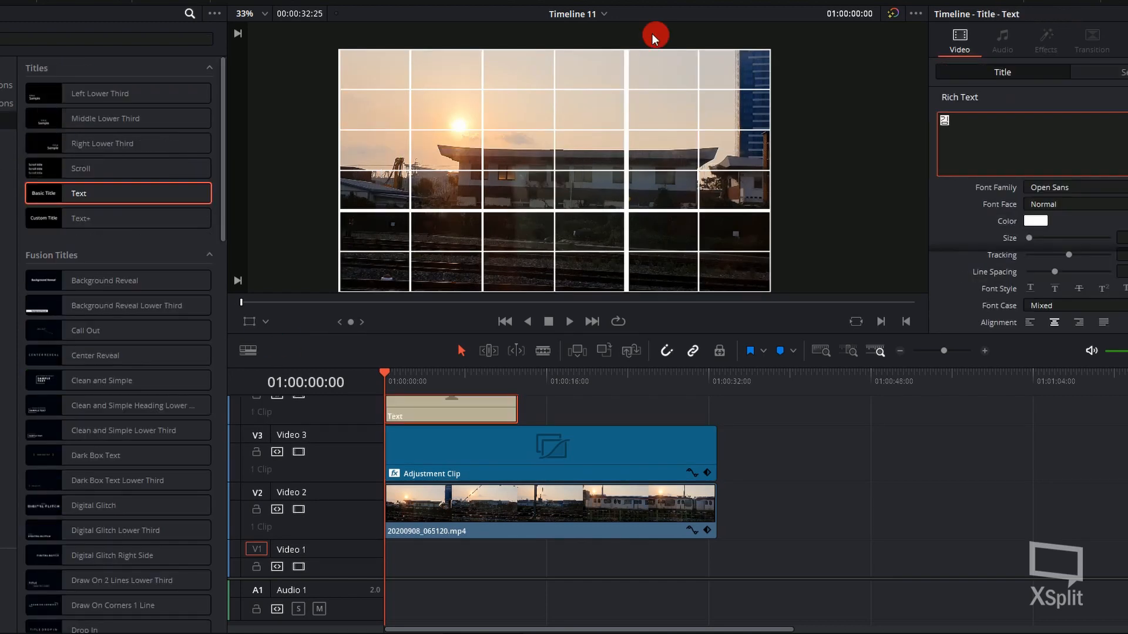
pyautogui.click(720, 273)
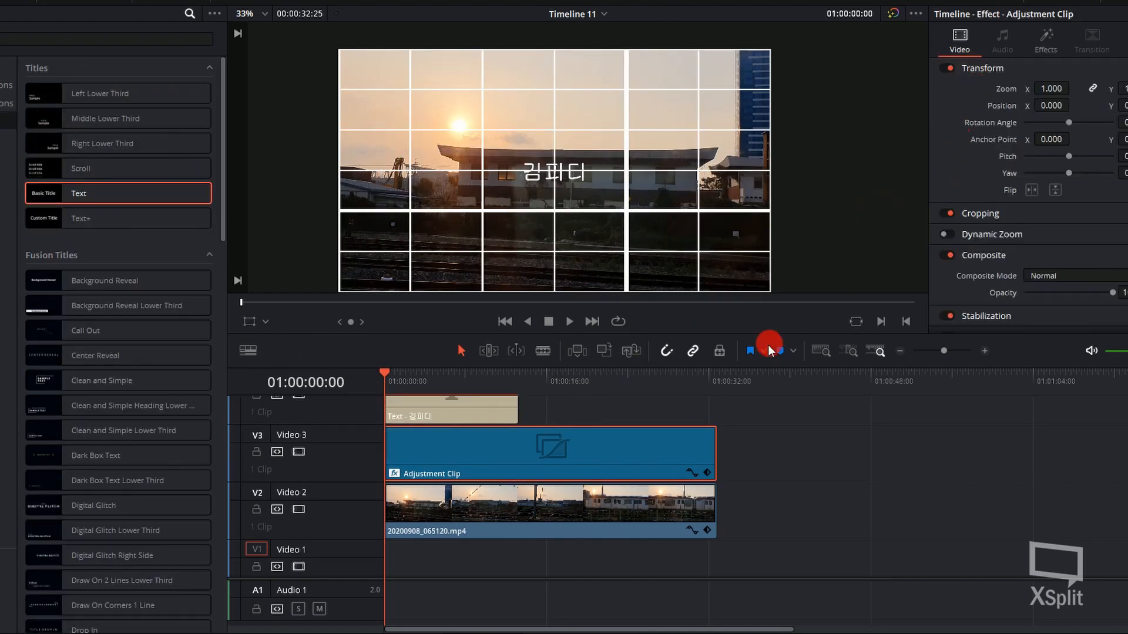
pyautogui.click(1046, 42)
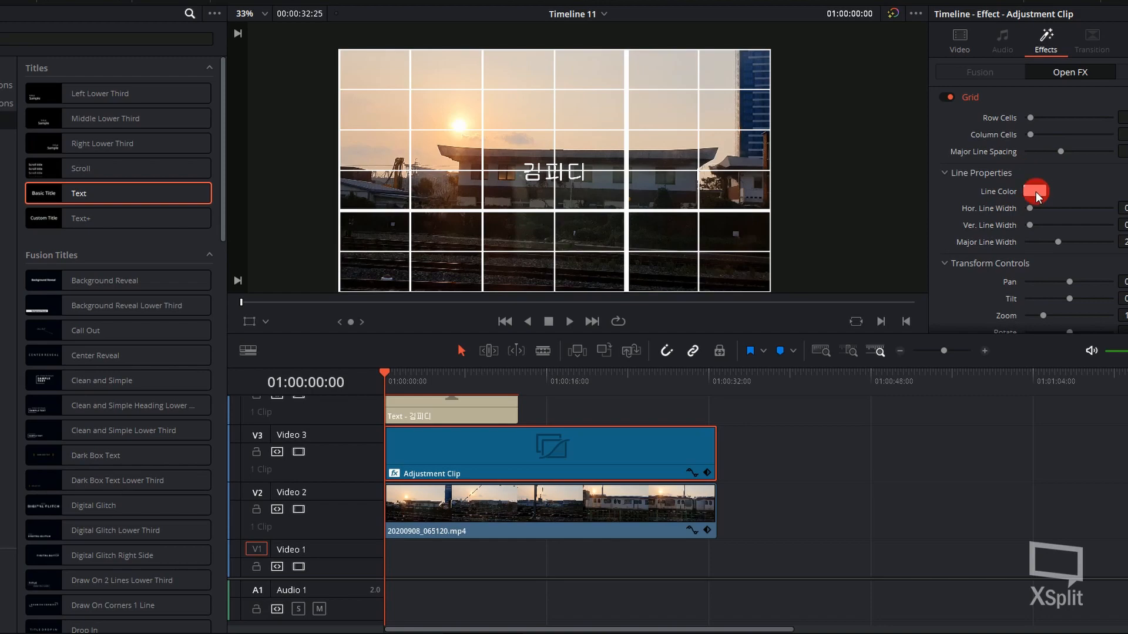
pyautogui.click(1035, 191)
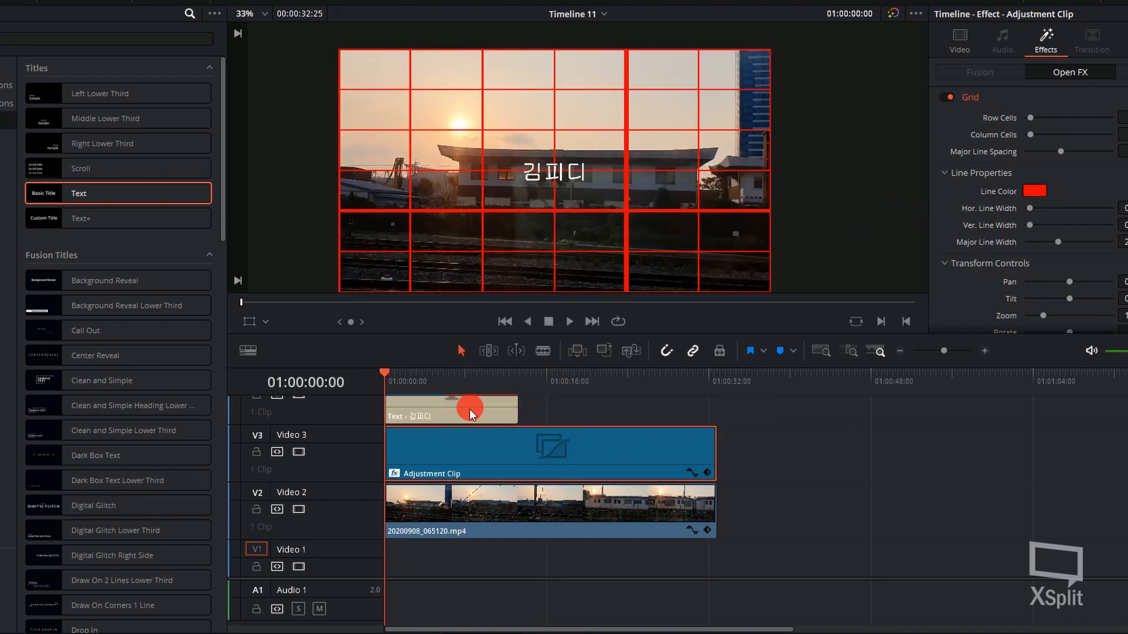
# - Show the on-screen transform controls and move the title text to the upper-right corner of the picture
pyautogui.click(470, 409)
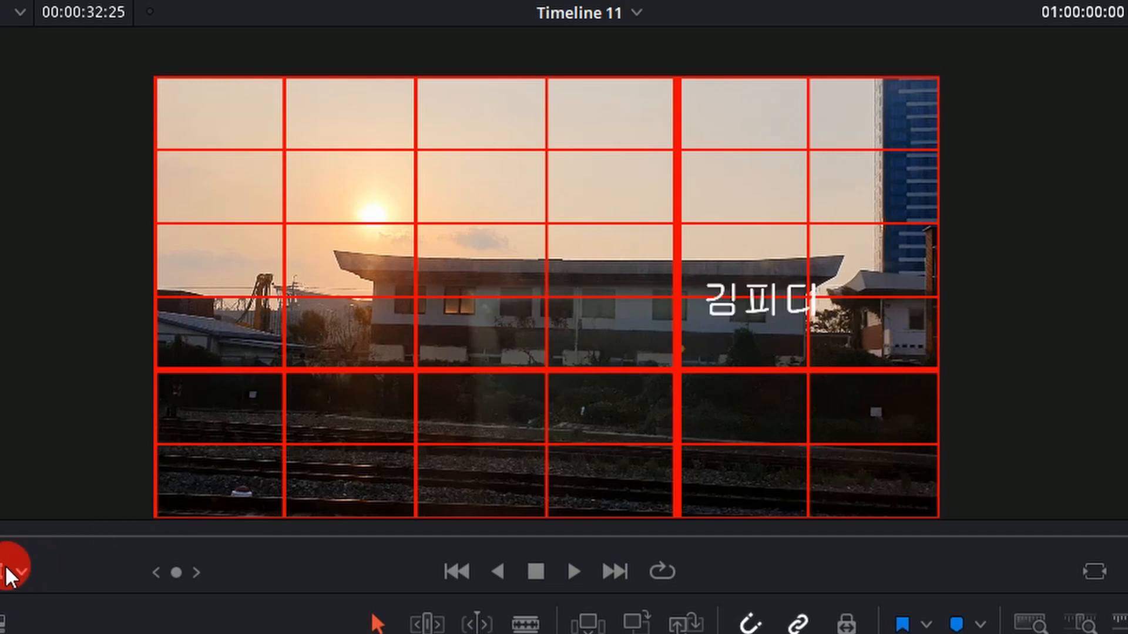
pyautogui.click(2, 570)
pyautogui.moveTo(791, 314); pyautogui.dragTo(894, 127)
# - Make the adjustment clip's grid denser and fine-tune the title's position against the grid lines near the picture's upper-right corner
pyautogui.click(1096, 568)
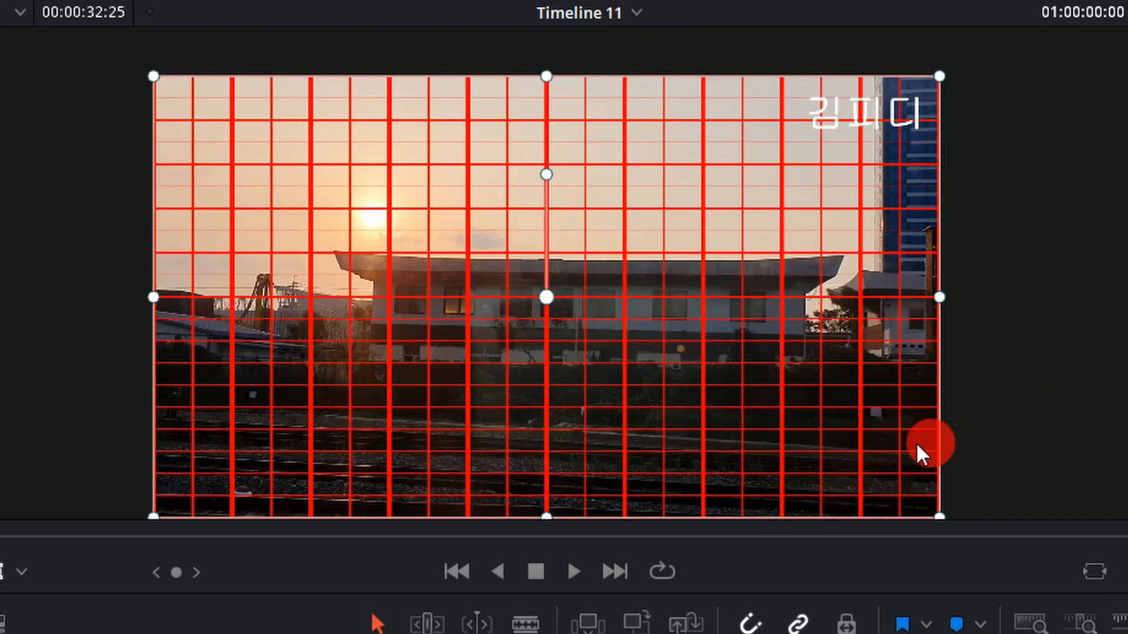
pyautogui.scroll(7, 880, 190)
pyautogui.moveTo(898, 179); pyautogui.dragTo(702, 317)
pyautogui.click(555, 631)
pyautogui.moveTo(801, 204)
pyautogui.mouseDown()
pyautogui.moveTo(722, 303)
pyautogui.moveTo(755, 262)
pyautogui.moveTo(862, 201)
pyautogui.moveTo(797, 199)
pyautogui.mouseUp()
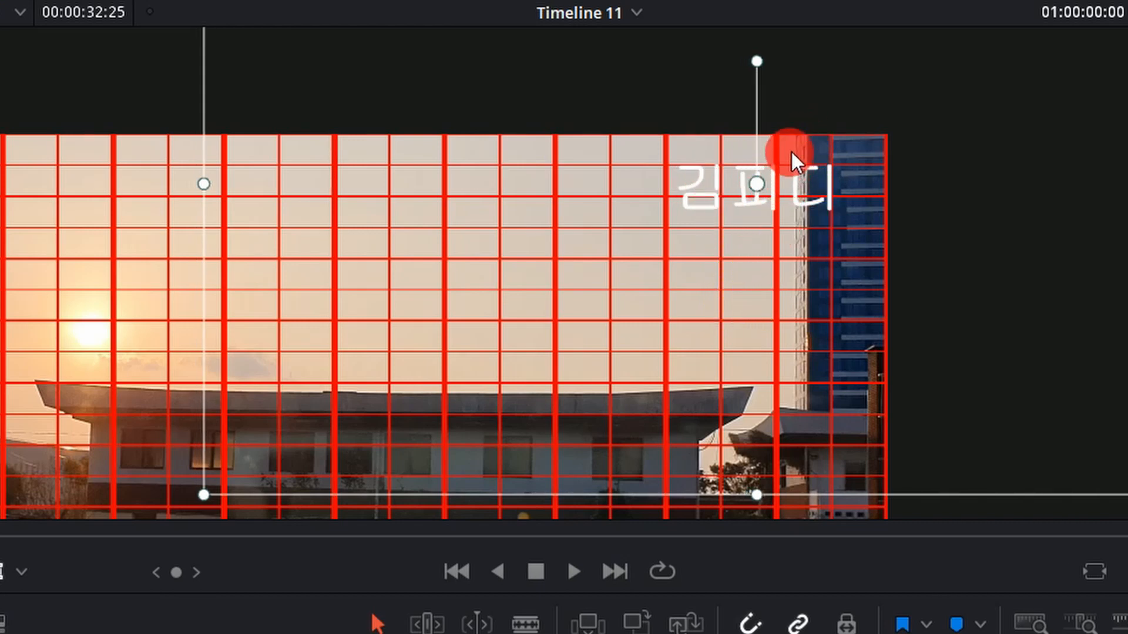
pyautogui.scroll(-6, 664, 276)
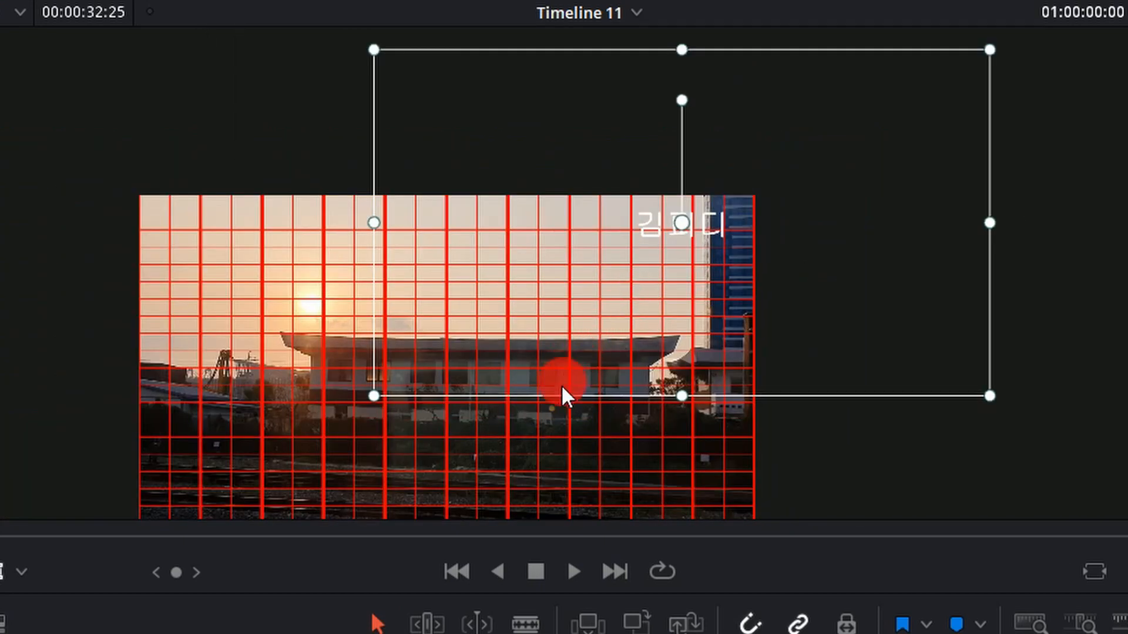
pyautogui.moveTo(558, 474); pyautogui.dragTo(574, 433)
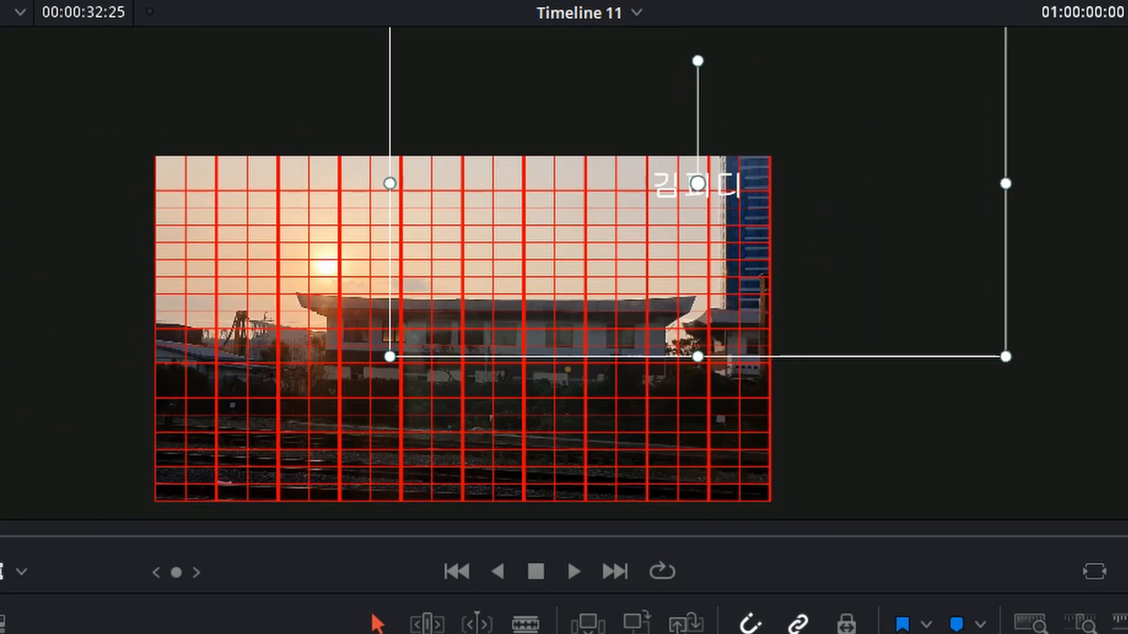
# - Try placing the title by eye near the picture's upper-right corner with the grid adjustment clip disabled, and re-enable the clip
pyautogui.press('d')
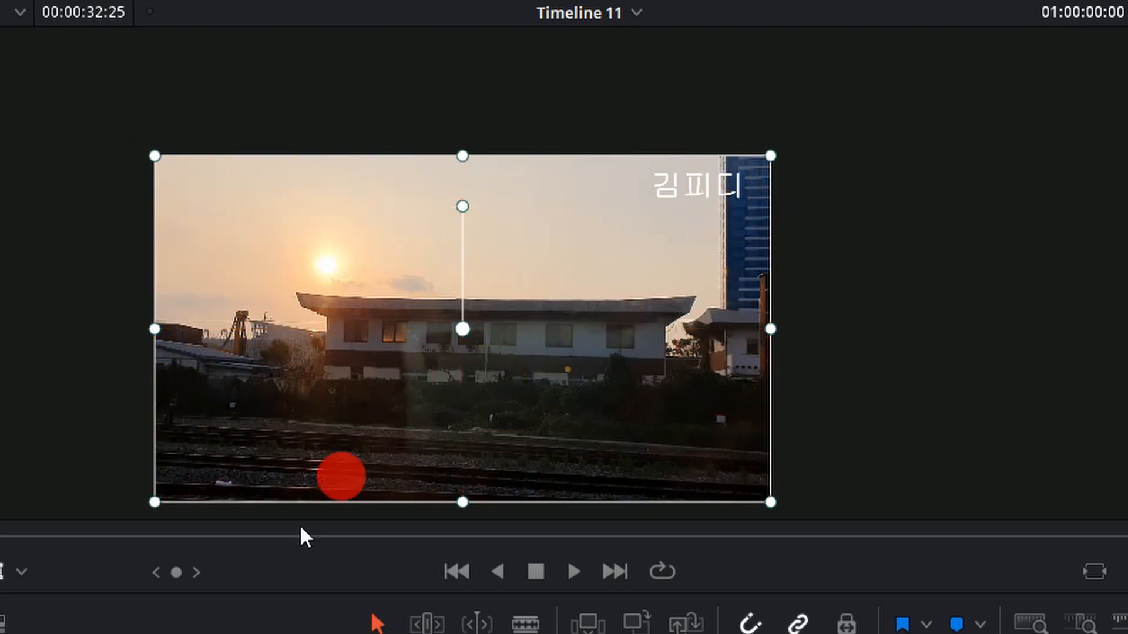
pyautogui.moveTo(645, 285)
pyautogui.mouseDown()
pyautogui.moveTo(654, 295)
pyautogui.moveTo(622, 301)
pyautogui.moveTo(626, 292)
pyautogui.mouseUp()
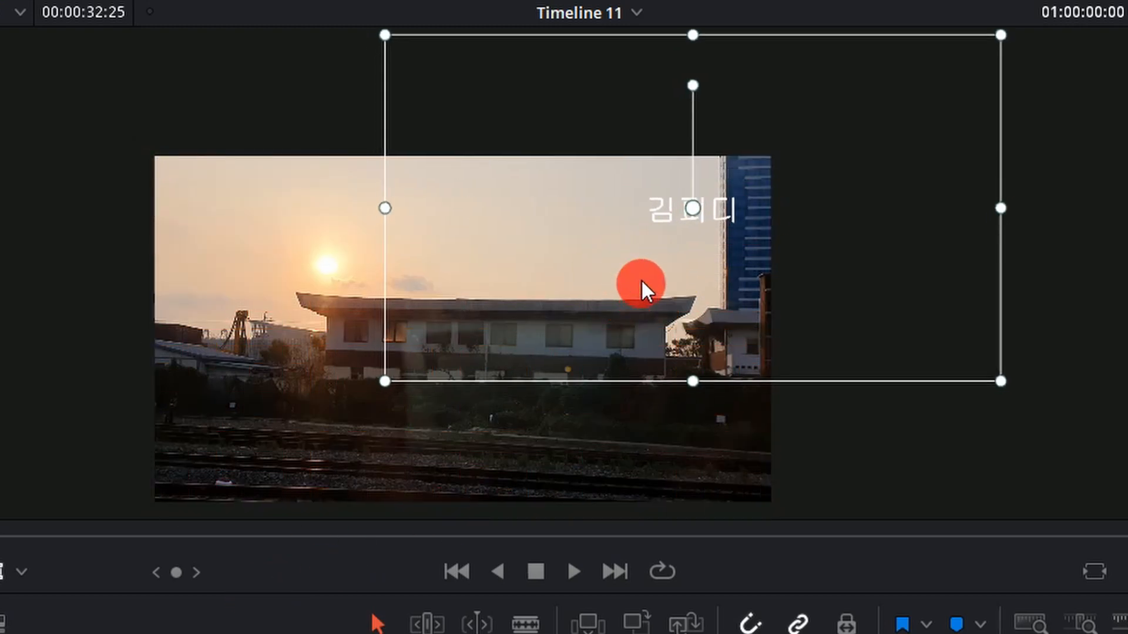
pyautogui.scroll(5, 661, 281)
pyautogui.moveTo(964, 331)
pyautogui.mouseDown()
pyautogui.moveTo(953, 319)
pyautogui.moveTo(982, 358)
pyautogui.moveTo(968, 322)
pyautogui.mouseUp()
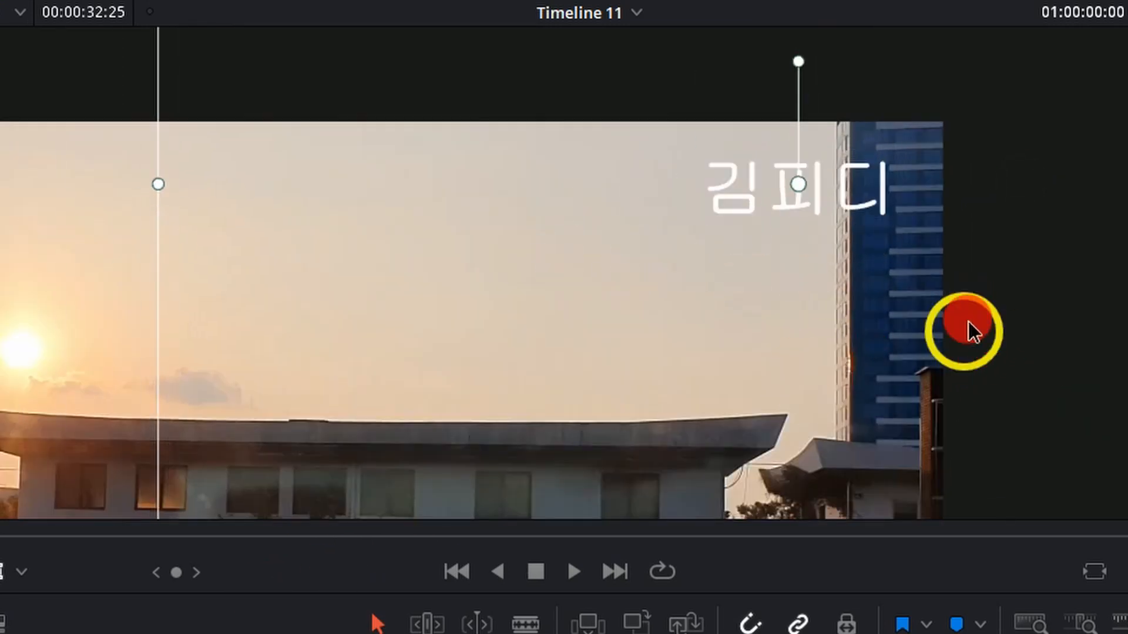
pyautogui.click(815, 192)
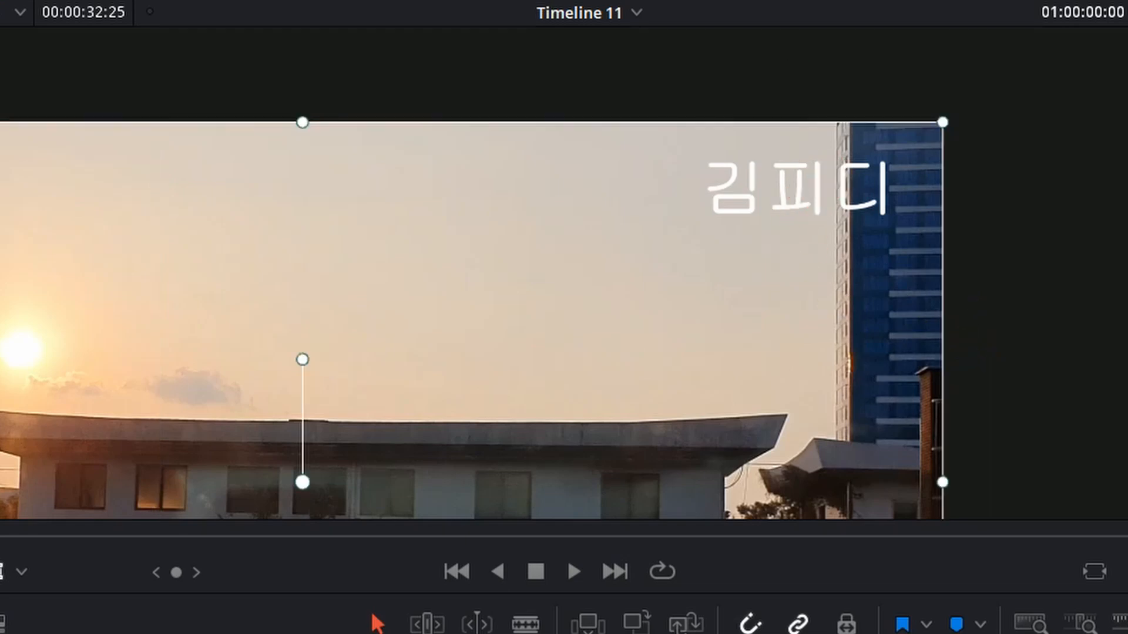
pyautogui.press('d')
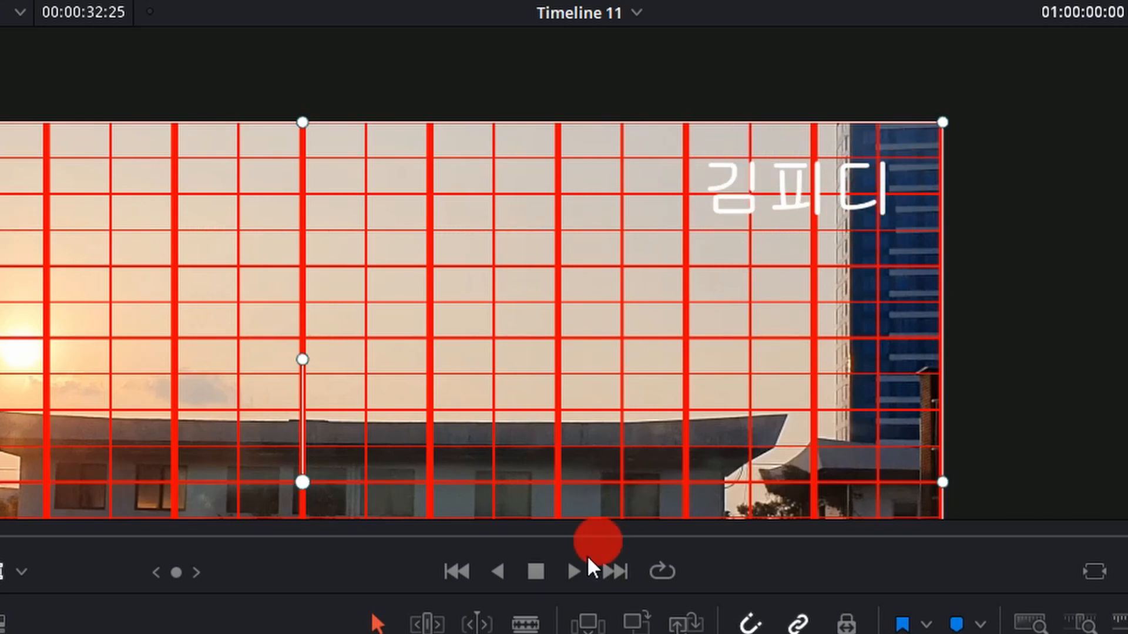
# - Align the title with the red grid lines in the picture's upper-right corner, at a Position X of about 731
pyautogui.click(792, 322)
pyautogui.moveTo(791, 324); pyautogui.dragTo(796, 326)
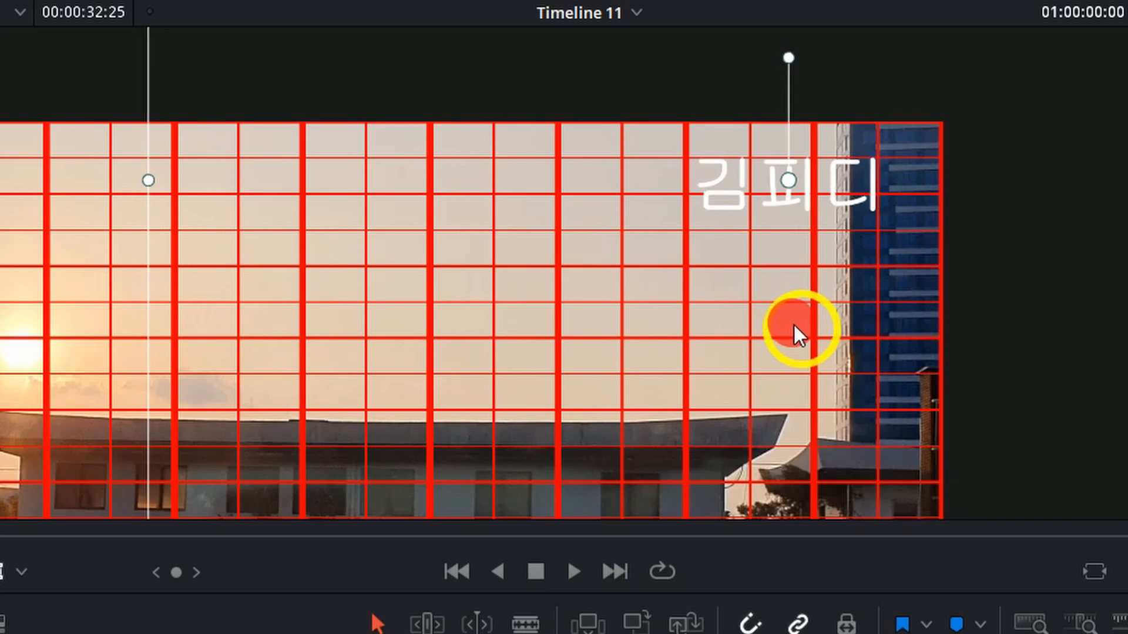
pyautogui.moveTo(788, 180); pyautogui.dragTo(790, 180)
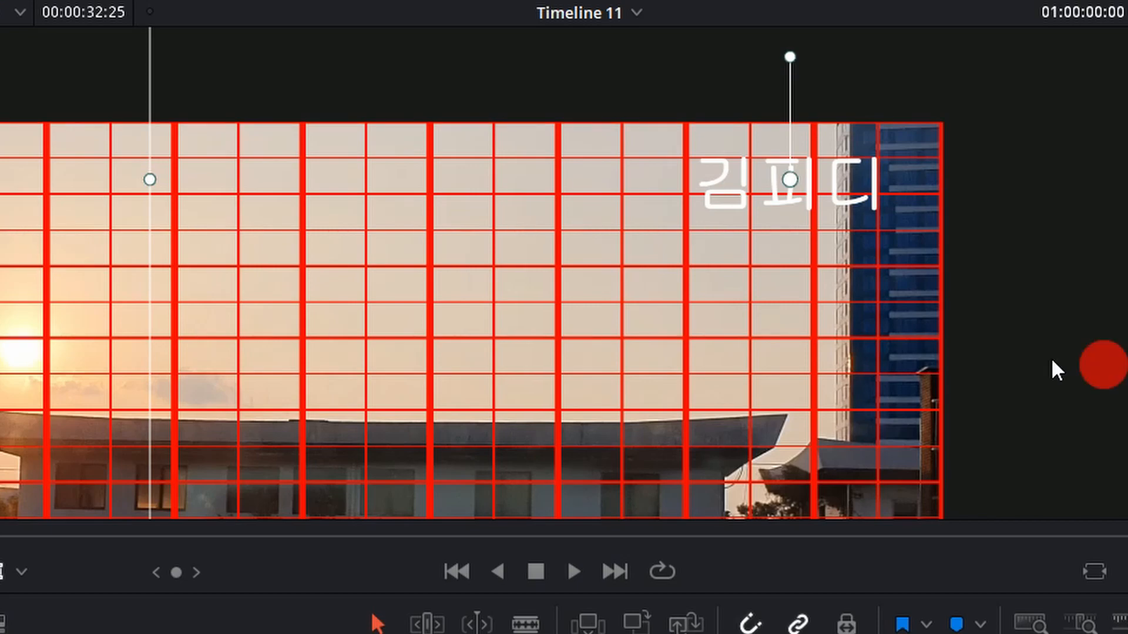
pyautogui.scroll(-4, 611, 376)
pyautogui.moveTo(599, 378); pyautogui.dragTo(720, 327)
pyautogui.scroll(-1, 712, 469)
pyautogui.click(972, 466)
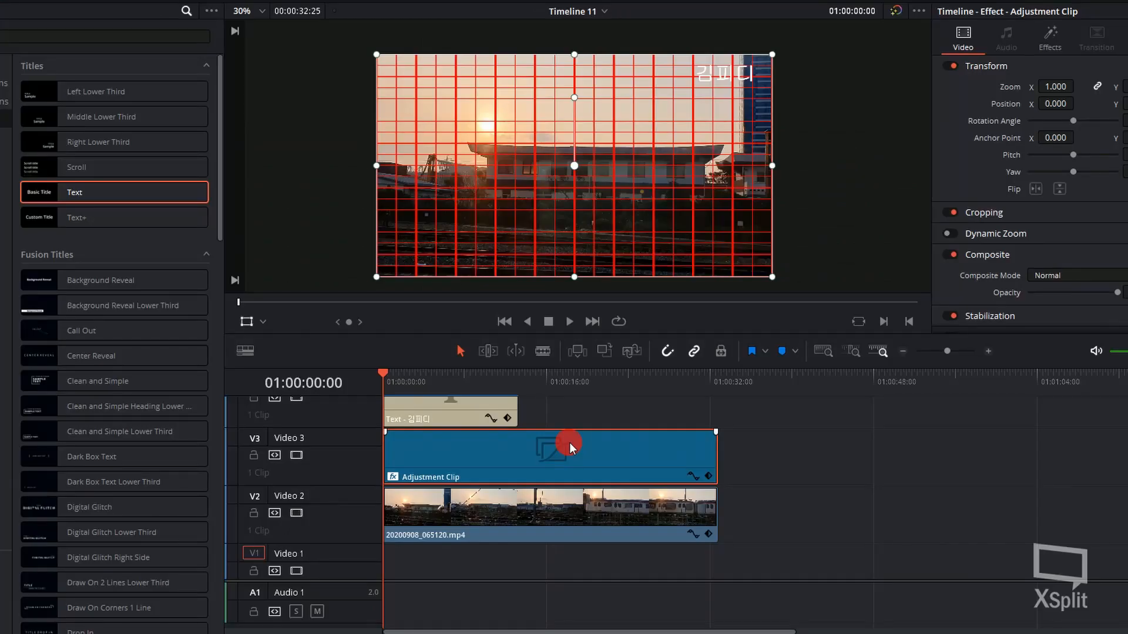
pyautogui.scroll(2, 569, 442)
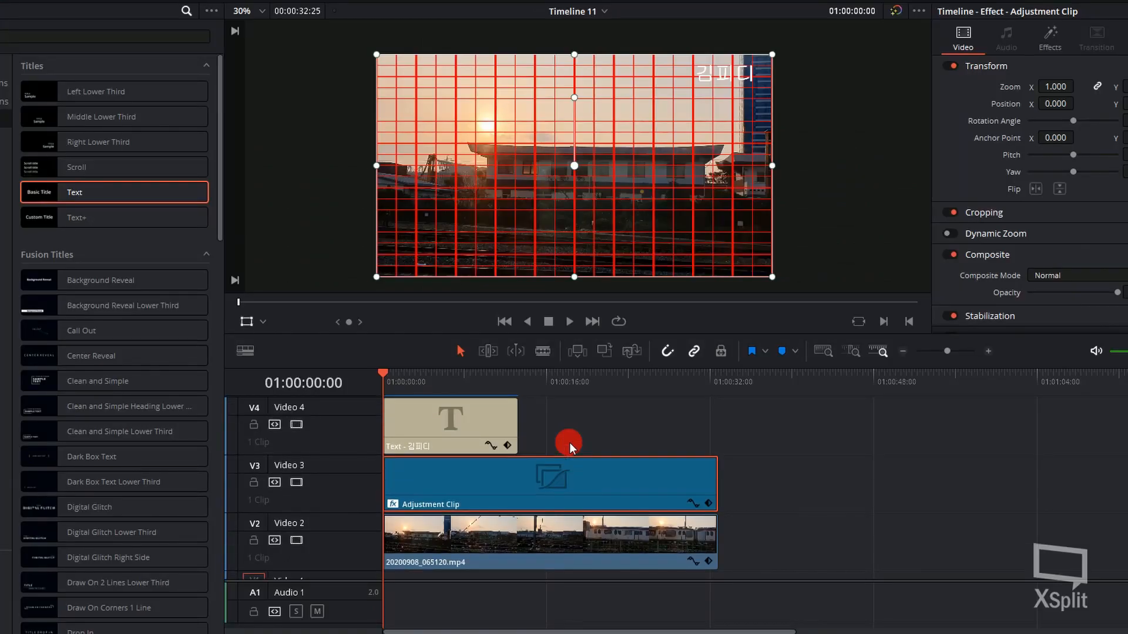
pyautogui.click(572, 428)
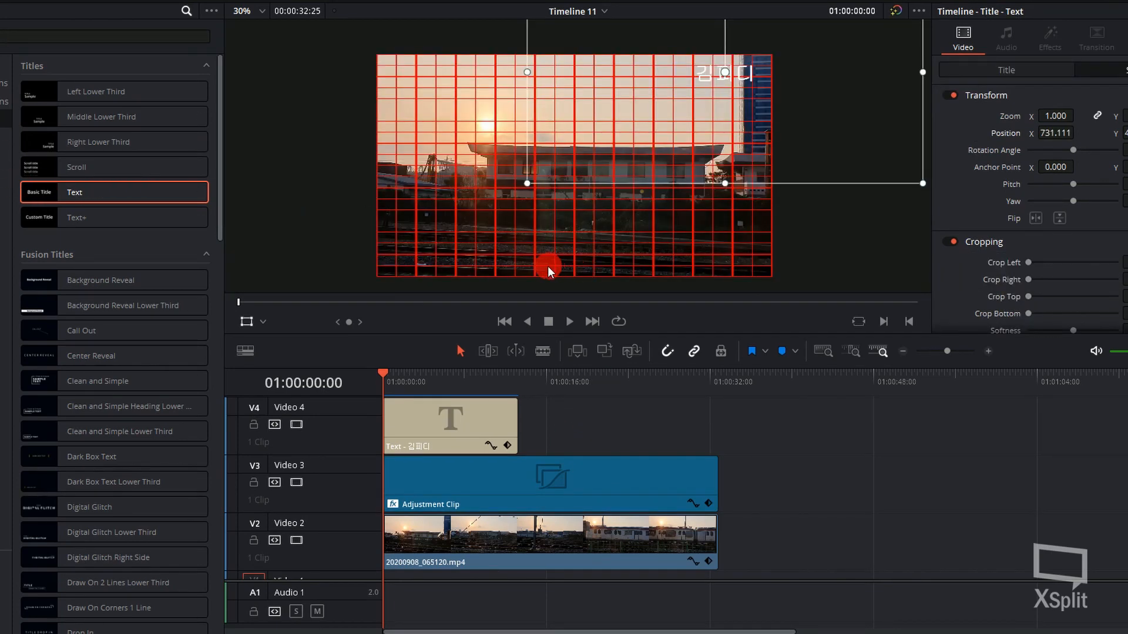
# - Place a copy of the orange Solid Color clip on a track above the titles, at the start of the timeline
pyautogui.click(4, 156)
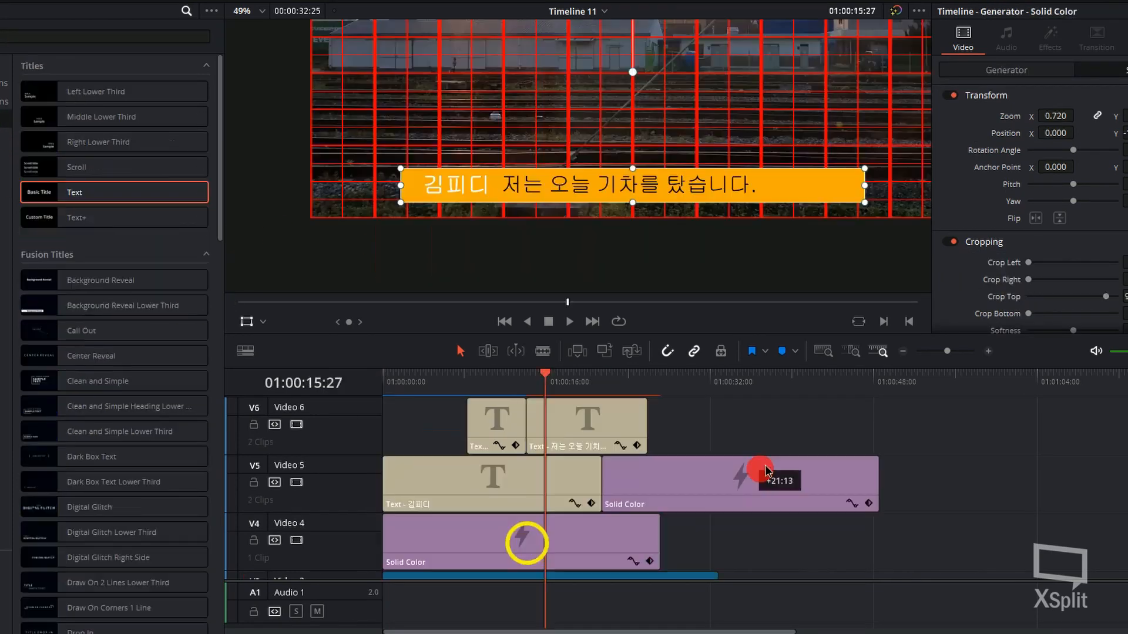
pyautogui.moveTo(755, 466)
pyautogui.mouseDown()
pyautogui.moveTo(831, 449)
pyautogui.moveTo(733, 467)
pyautogui.mouseUp()
pyautogui.moveTo(672, 426); pyautogui.dragTo(429, 396)
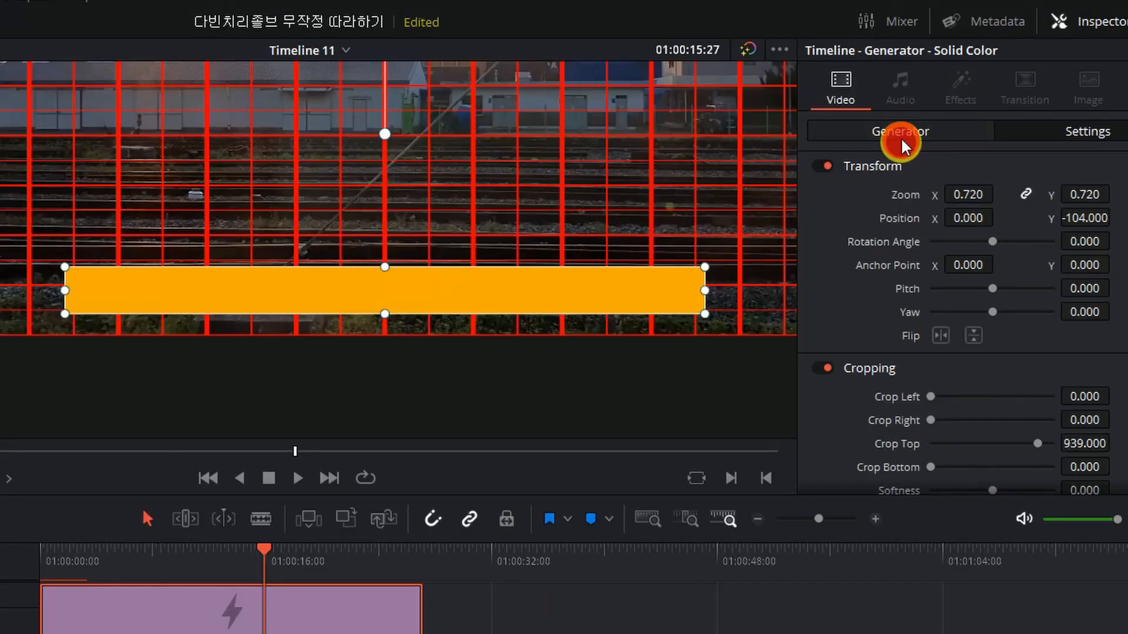
# - Reshape the copied orange bar by adjusting its Zoom, with Position Y at 551.000 and Crop Right at 1180.999
pyautogui.click(1011, 74)
pyautogui.click(1029, 135)
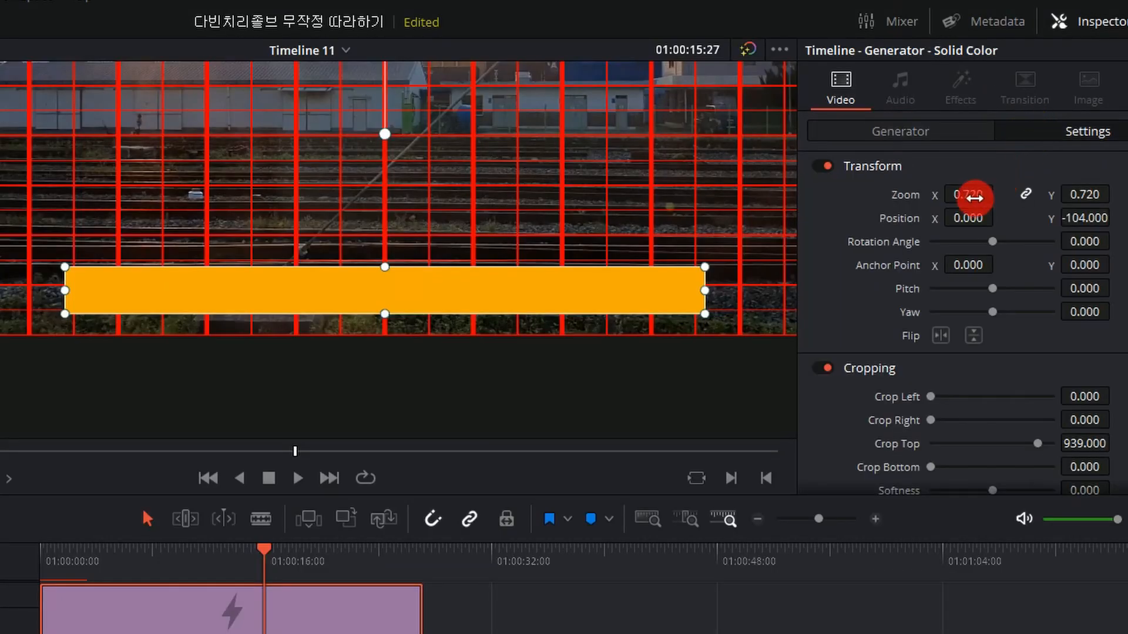
pyautogui.moveTo(973, 197); pyautogui.dragTo(1034, 197)
pyautogui.moveTo(1066, 218); pyautogui.dragTo(1098, 218)
pyautogui.scroll(-1, 1010, 235)
pyautogui.moveTo(1072, 366); pyautogui.dragTo(285, 478)
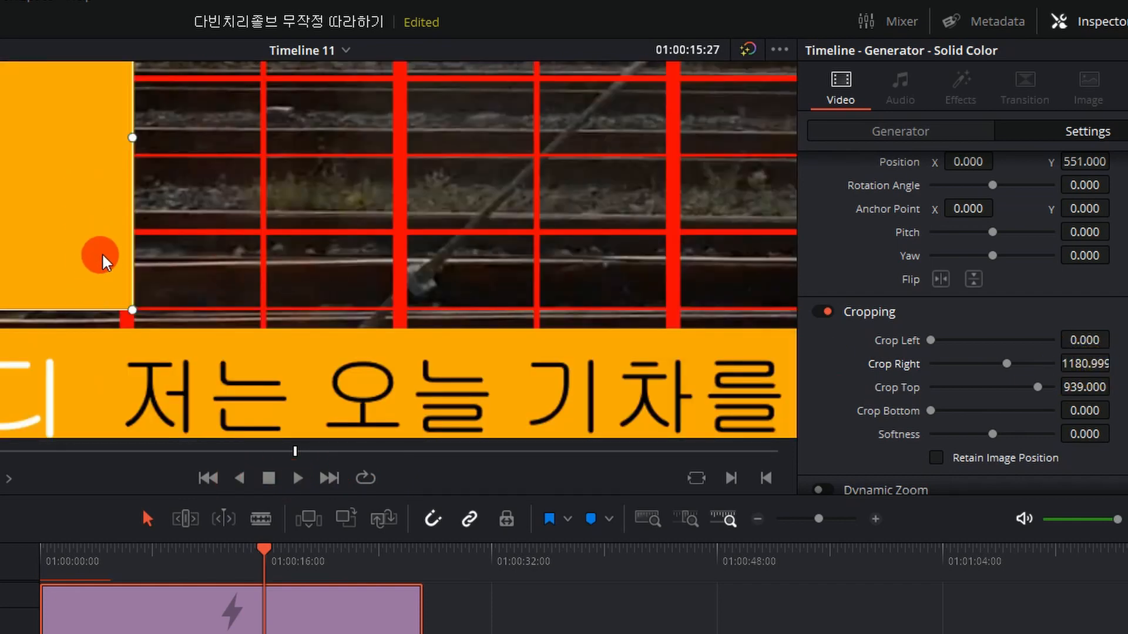
# - Lower the copied bar's Opacity to 72.67 and change its color from orange to black
pyautogui.scroll(-2, 802, 322)
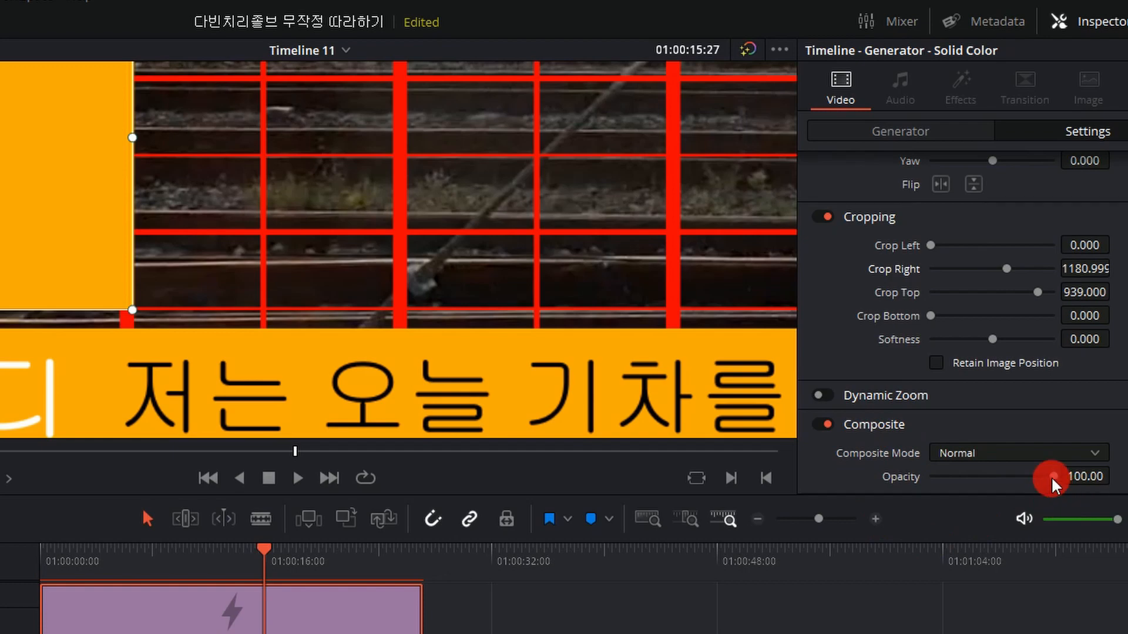
pyautogui.moveTo(1053, 476); pyautogui.dragTo(1006, 477)
pyautogui.scroll(3, 886, 345)
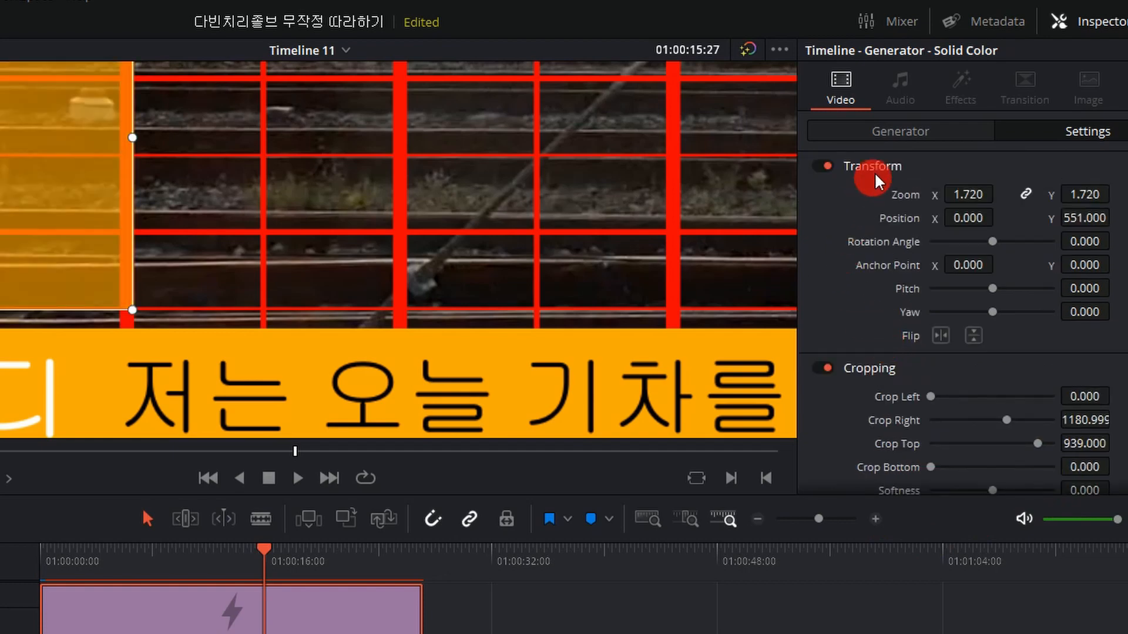
pyautogui.click(895, 131)
pyautogui.click(943, 193)
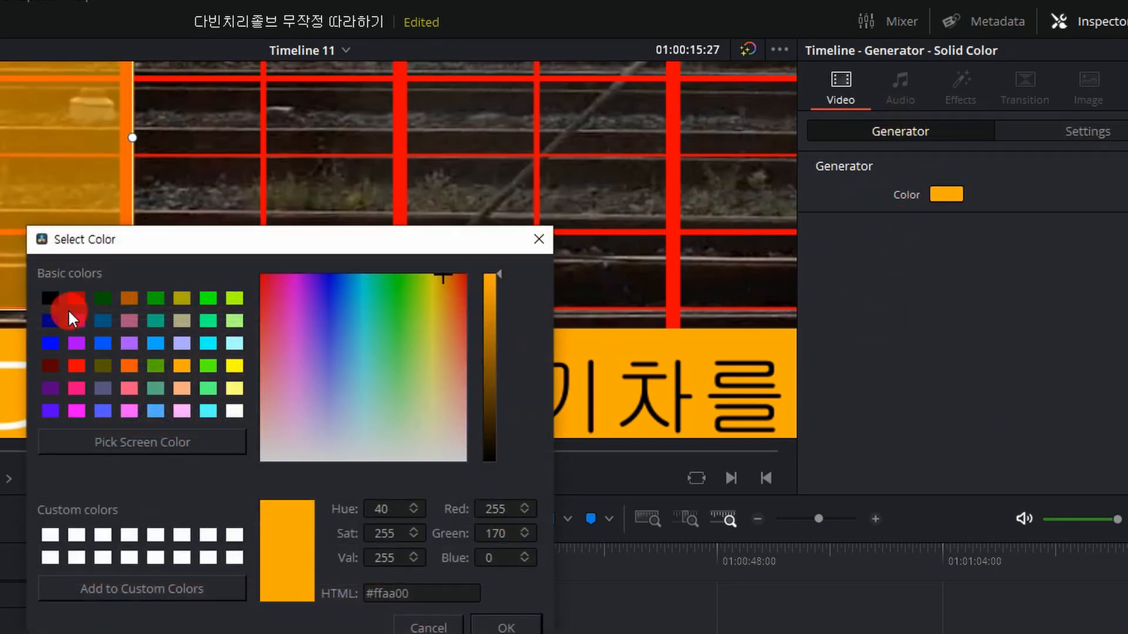
pyautogui.click(50, 299)
pyautogui.press('Return')
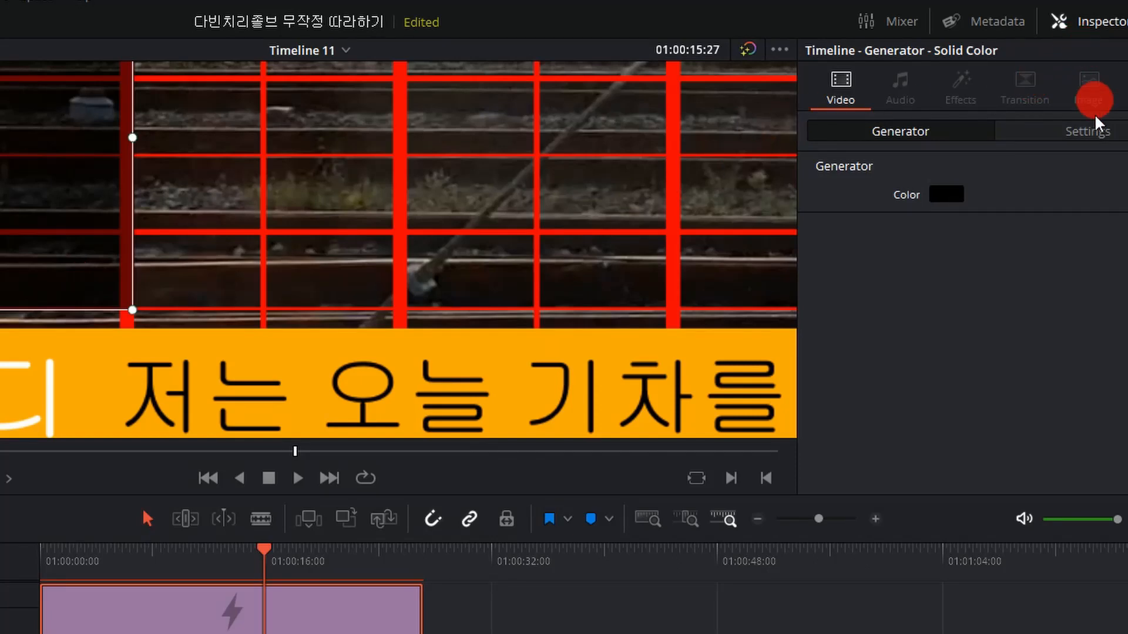
# - Lower the black bar over the name part of the orange caption bar by setting its Position Y to 354.000
pyautogui.click(1087, 130)
pyautogui.moveTo(1084, 217); pyautogui.dragTo(892, 241)
pyautogui.scroll(2, 176, 282)
pyautogui.moveTo(139, 306); pyautogui.dragTo(268, 247)
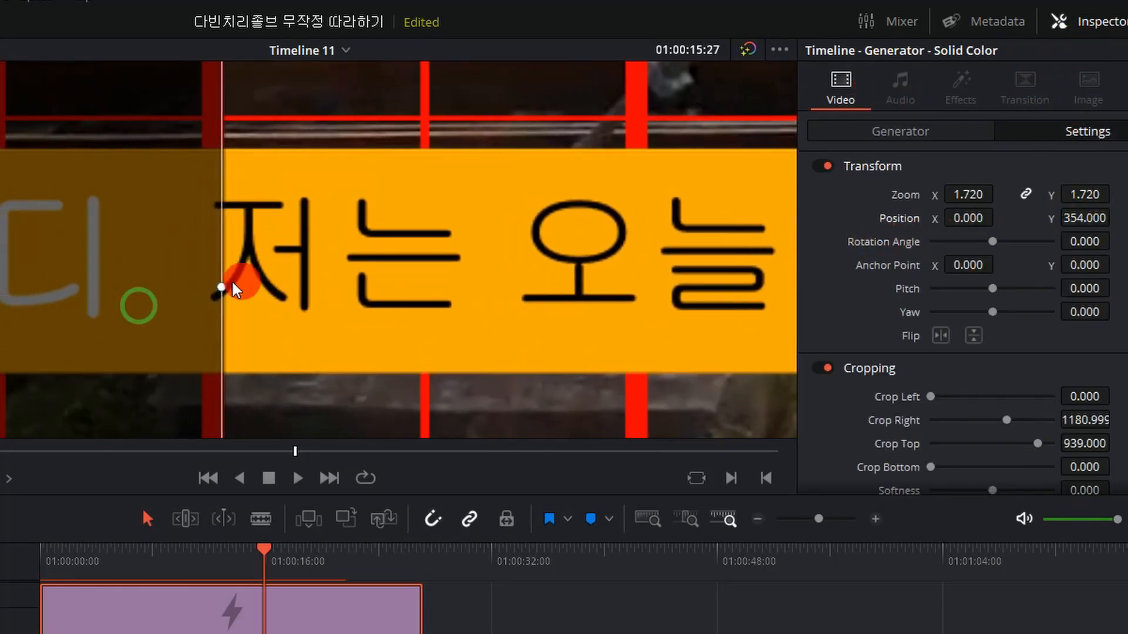
pyautogui.moveTo(233, 283); pyautogui.dragTo(225, 319)
pyautogui.scroll(-5, 275, 223)
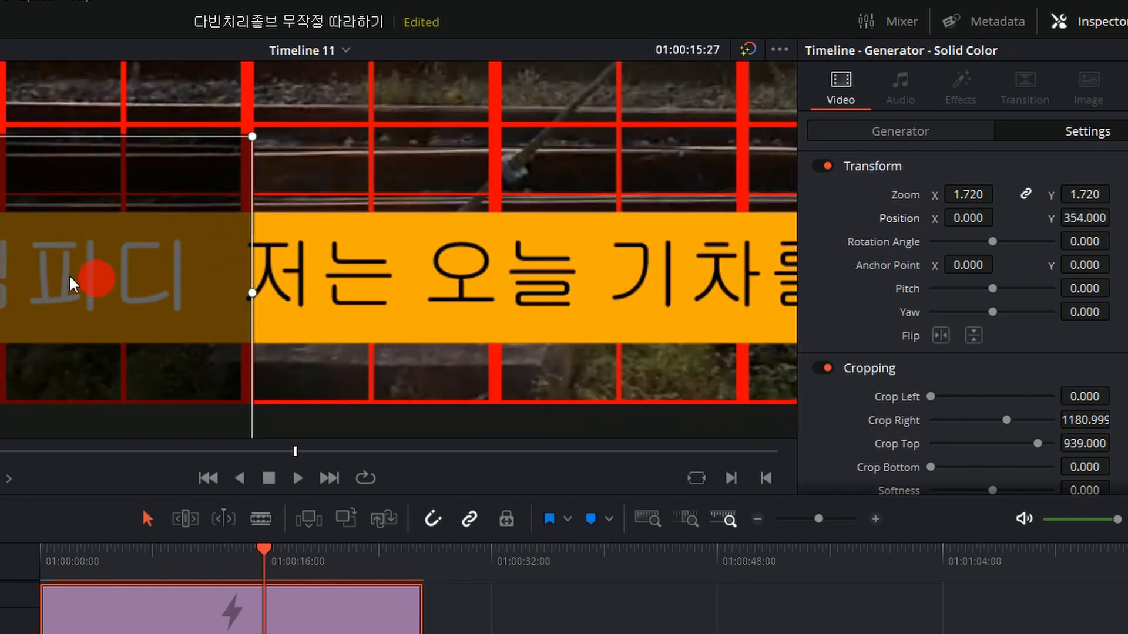
# - Align the 저는 오늘 기차를 caption's left edge with the black bar's edge at Position X -6.500, and compare it with the 안녕하세요 caption
pyautogui.scroll(3, 242, 285)
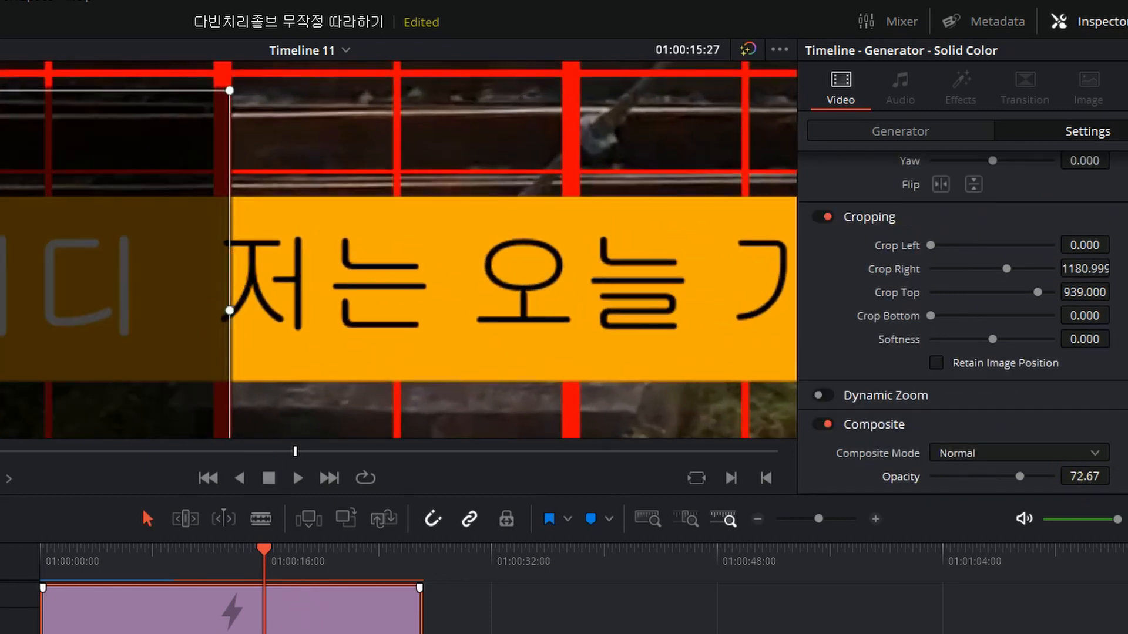
pyautogui.click(276, 632)
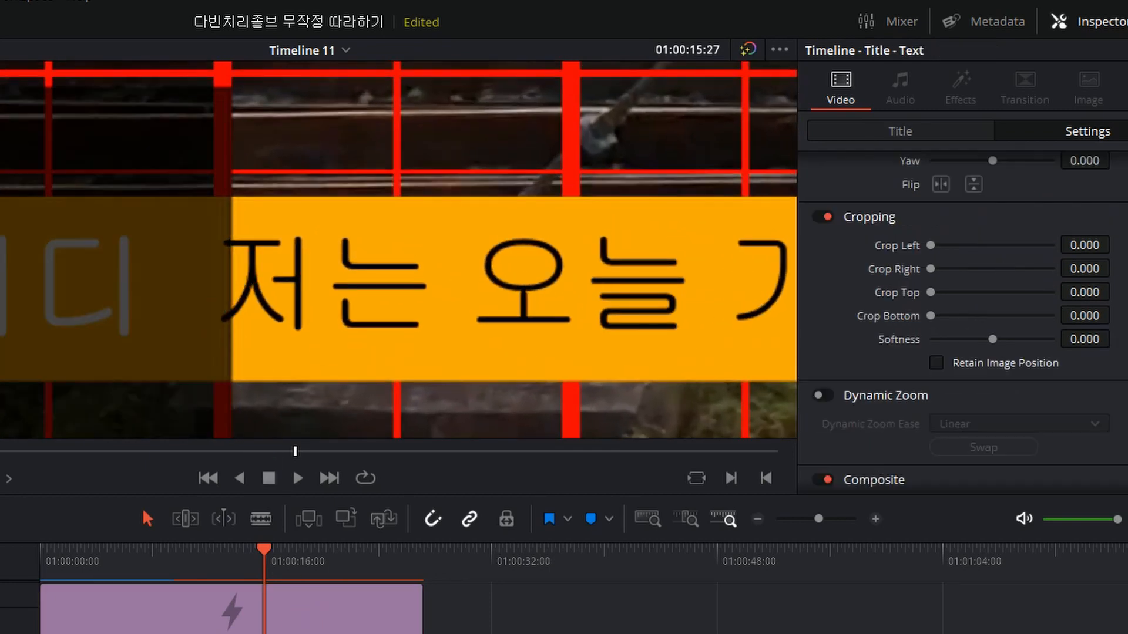
pyautogui.scroll(3, 1010, 235)
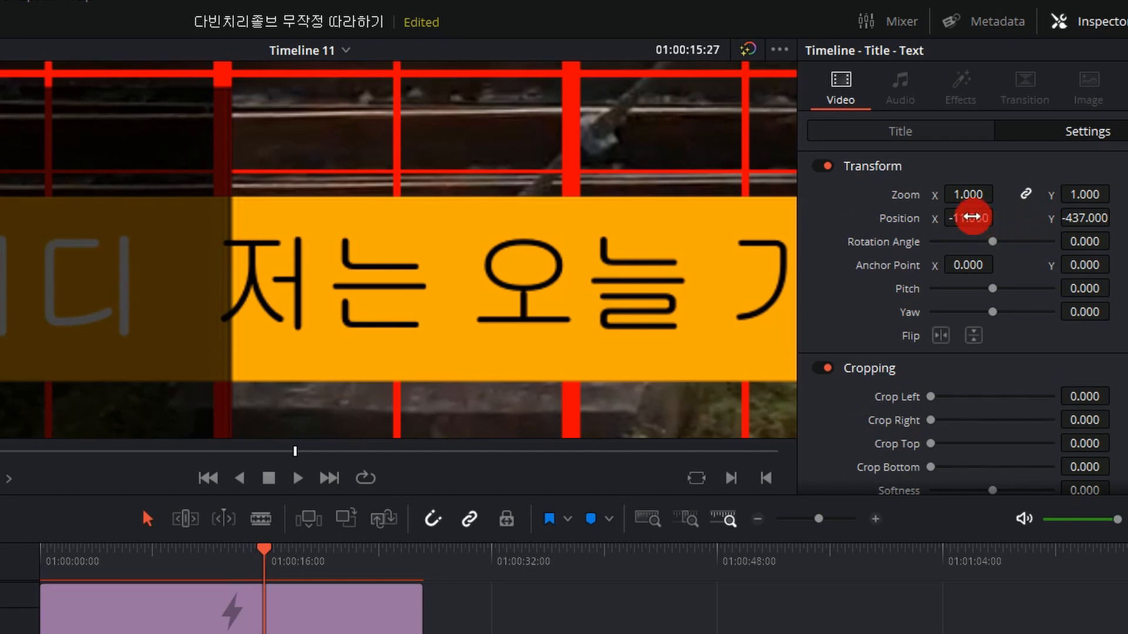
pyautogui.moveTo(972, 217); pyautogui.dragTo(1013, 218)
pyautogui.press('space')
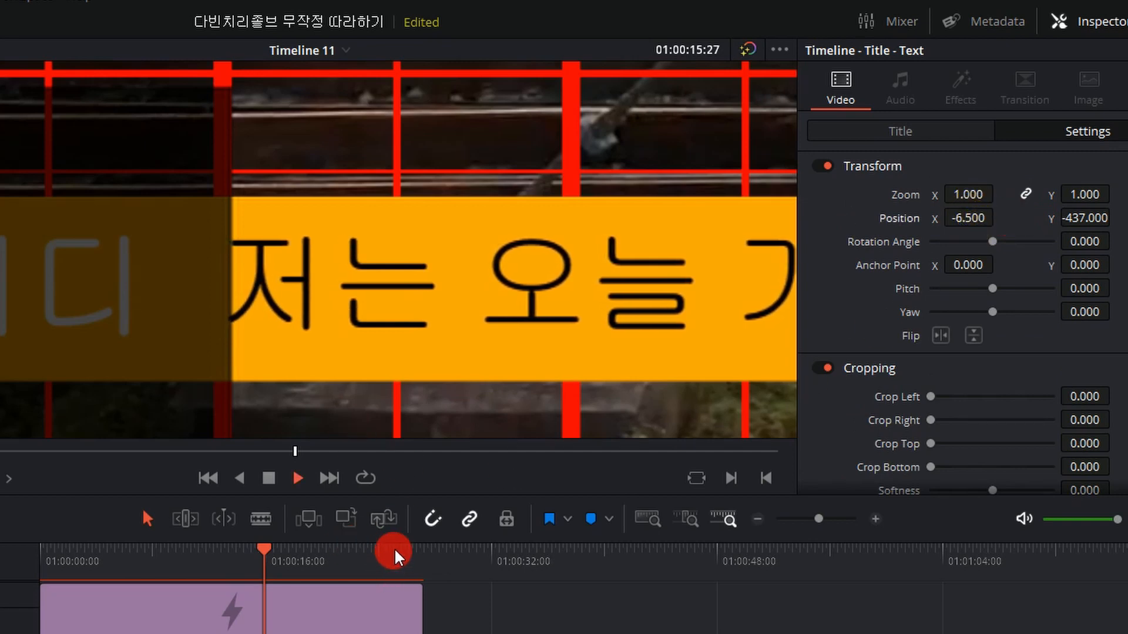
pyautogui.press('space')
pyautogui.click(184, 570)
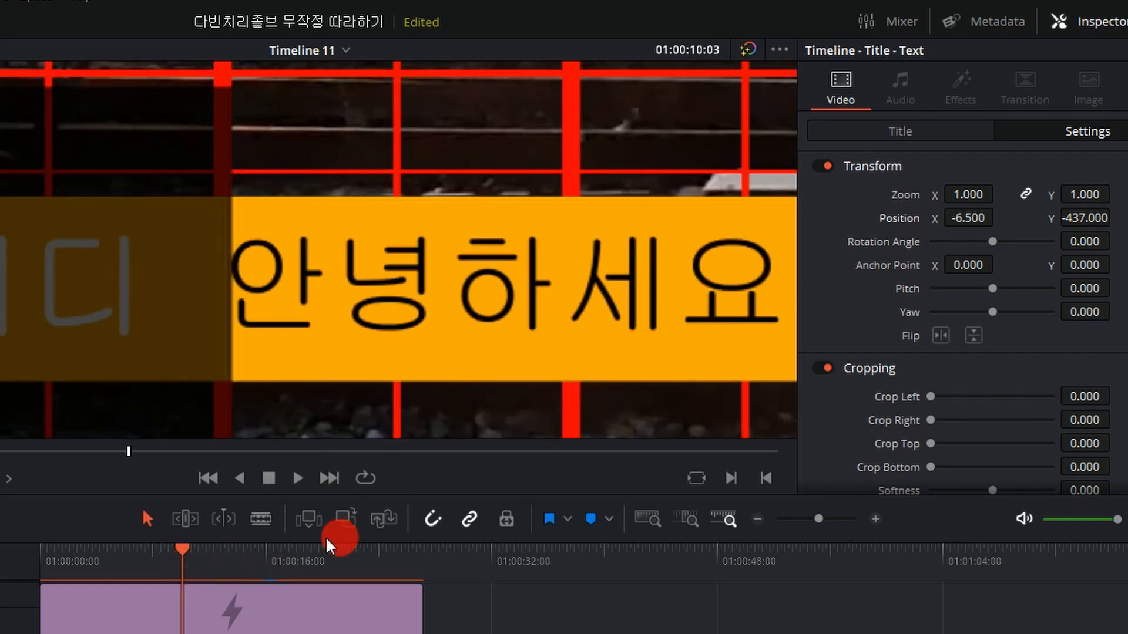
pyautogui.press('space')
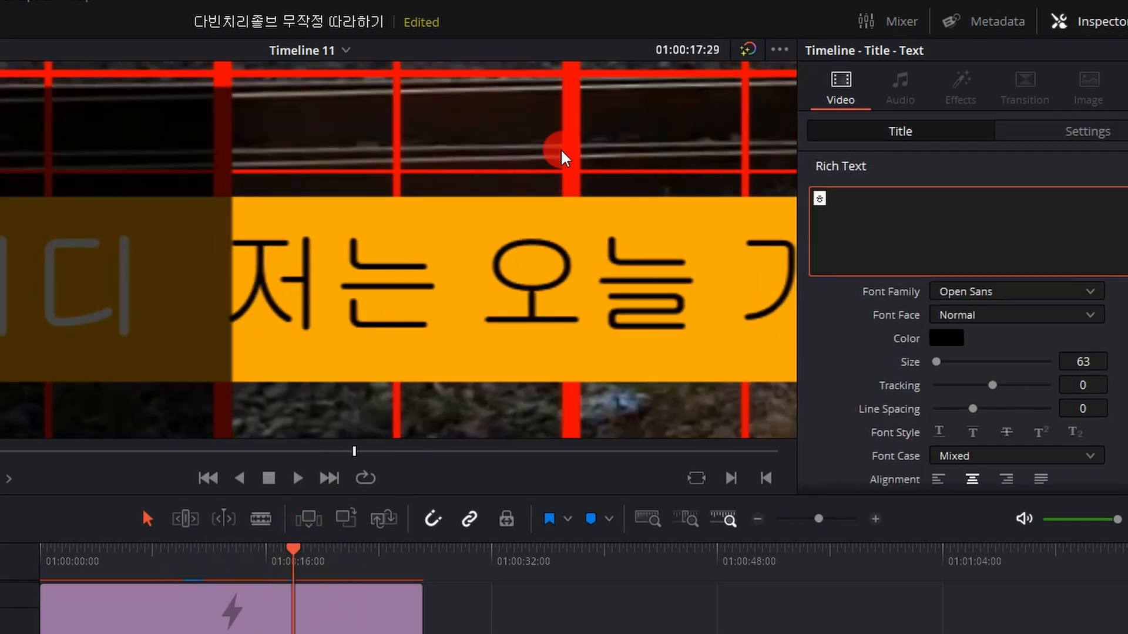
# - Enter 해가 참 이쁘네요 as the caption at 01:00:17:29 and align its left edge with the black bar's edge at Position X -149.200
pyautogui.write('해가 참 이쁘네요')
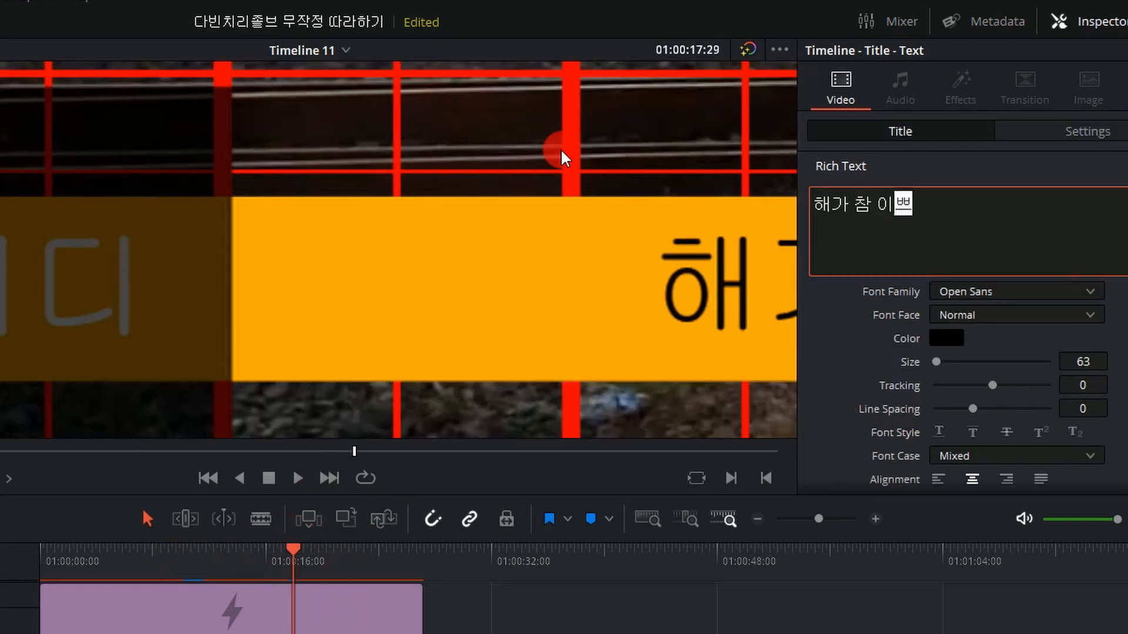
pyautogui.scroll(-4, 560, 218)
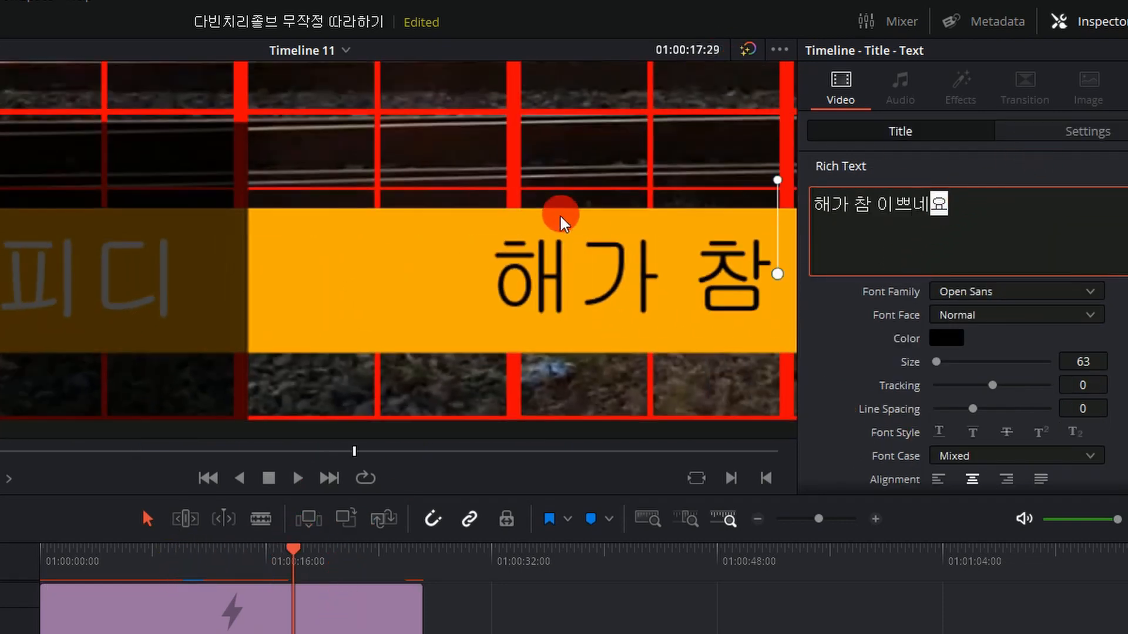
pyautogui.click(1039, 131)
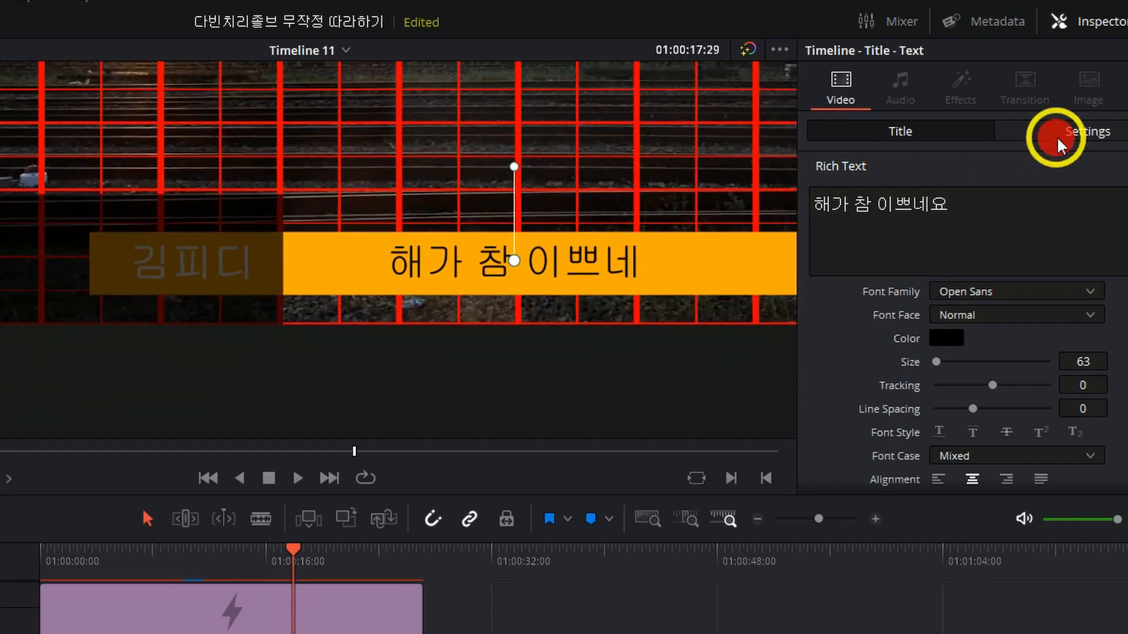
pyautogui.click(964, 217)
pyautogui.moveTo(947, 217); pyautogui.dragTo(728, 290)
pyautogui.moveTo(961, 218); pyautogui.dragTo(877, 235)
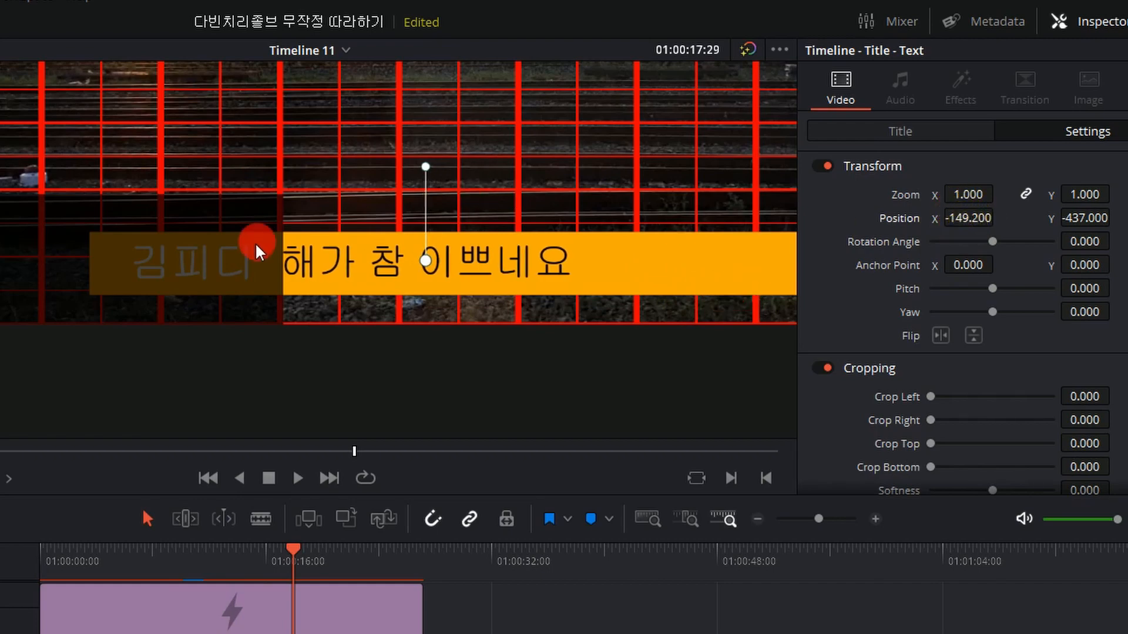
pyautogui.scroll(-6, 257, 243)
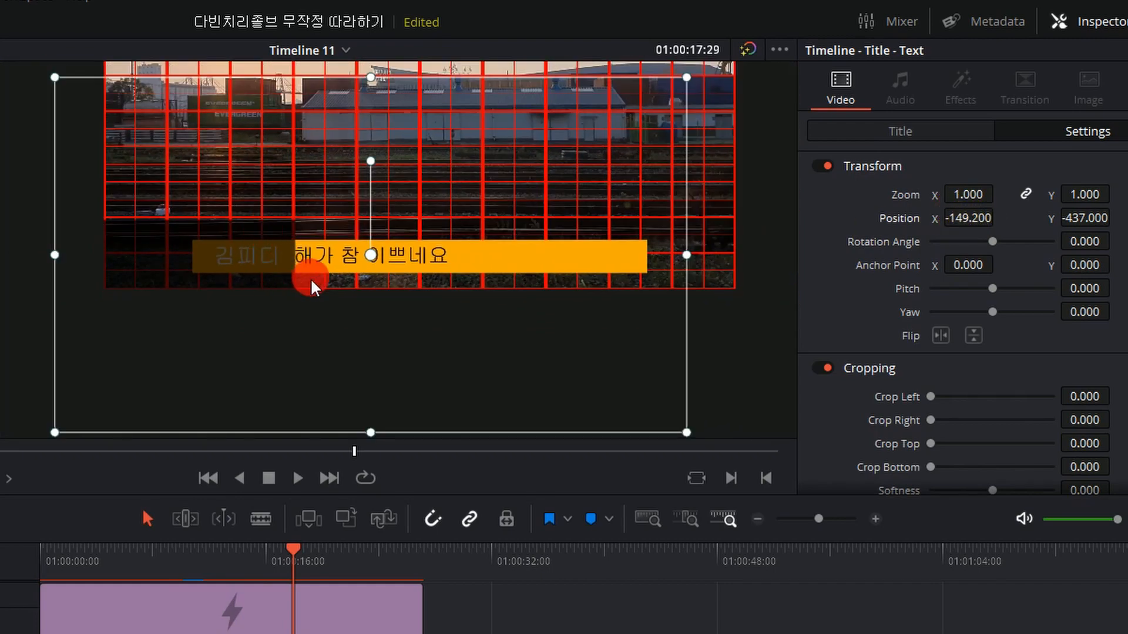
pyautogui.scroll(5, 305, 260)
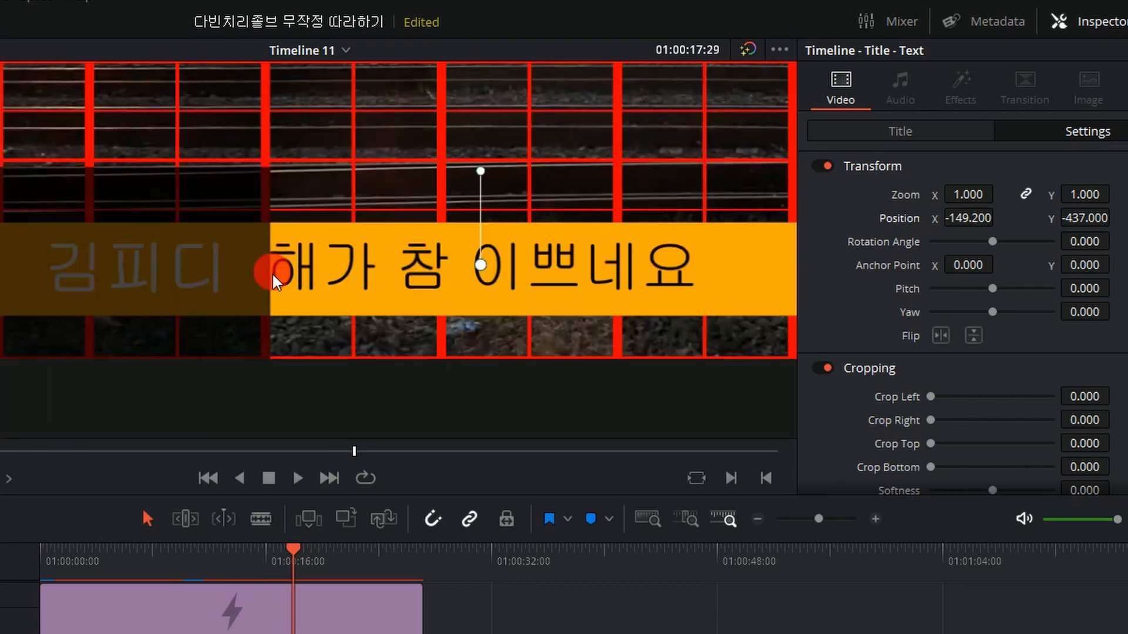
pyautogui.scroll(-6, 646, 276)
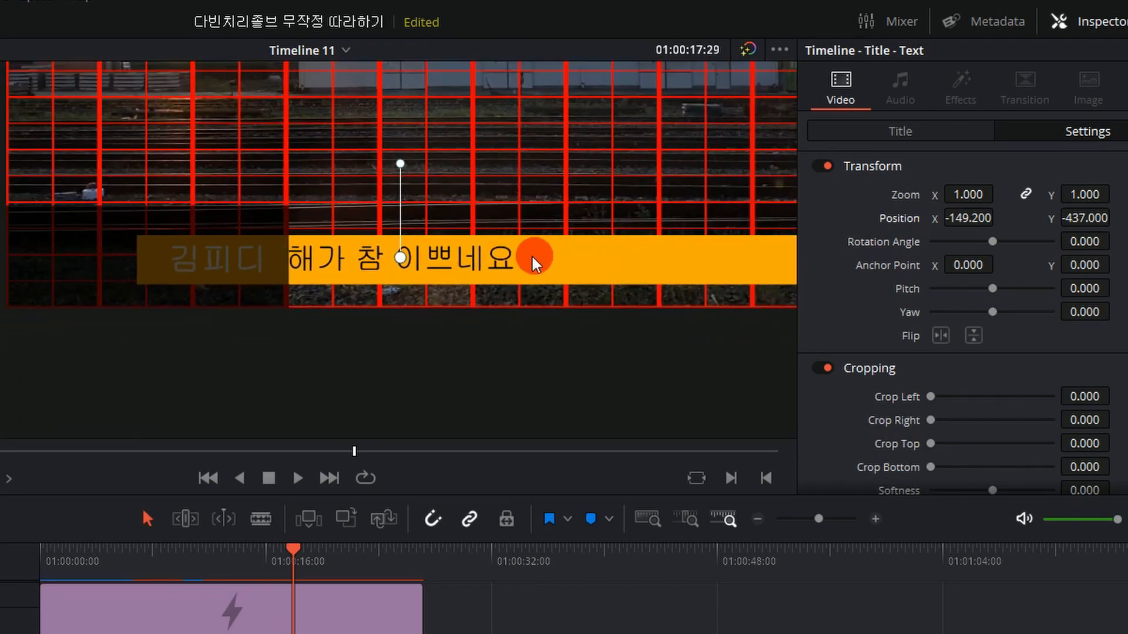
pyautogui.moveTo(444, 227); pyautogui.dragTo(447, 271)
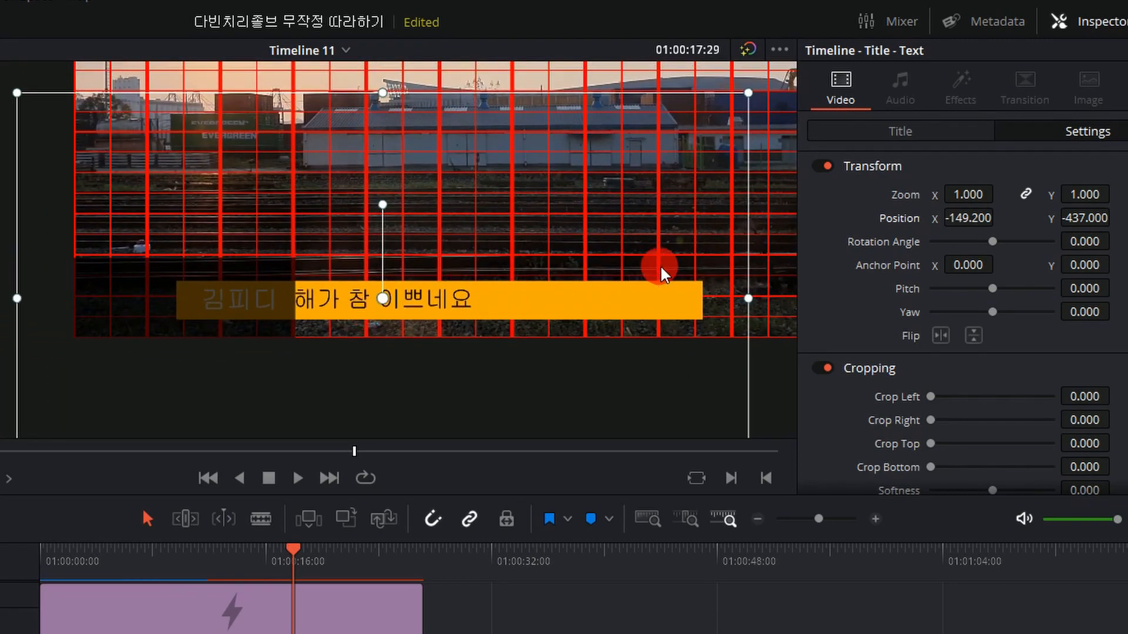
pyautogui.click(904, 133)
pyautogui.scroll(-2, 897, 364)
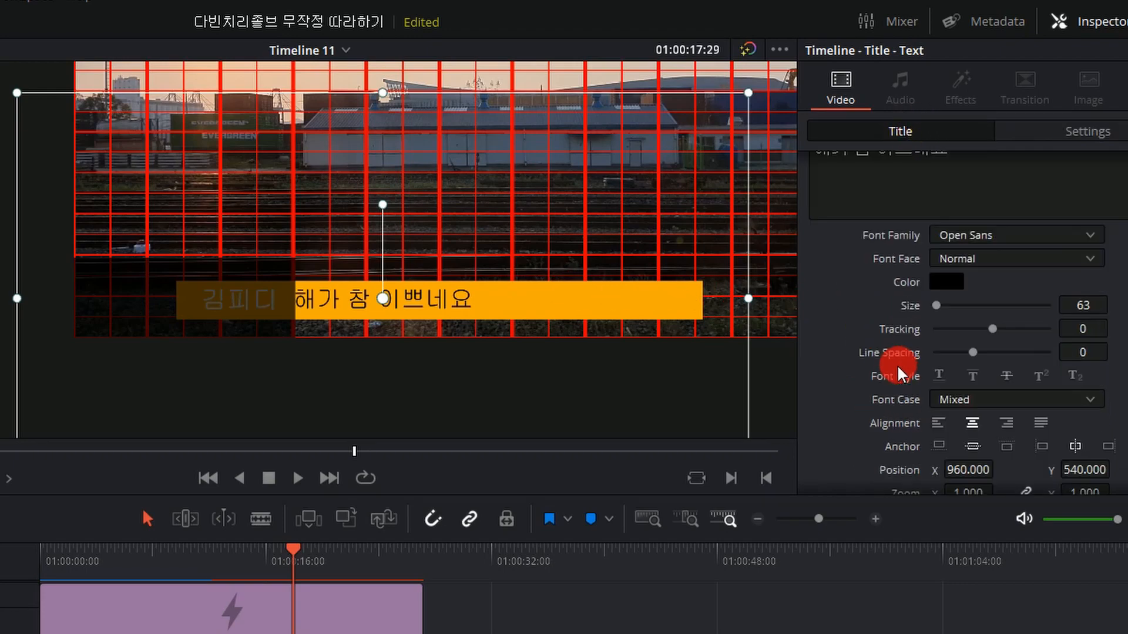
pyautogui.scroll(-2, 946, 400)
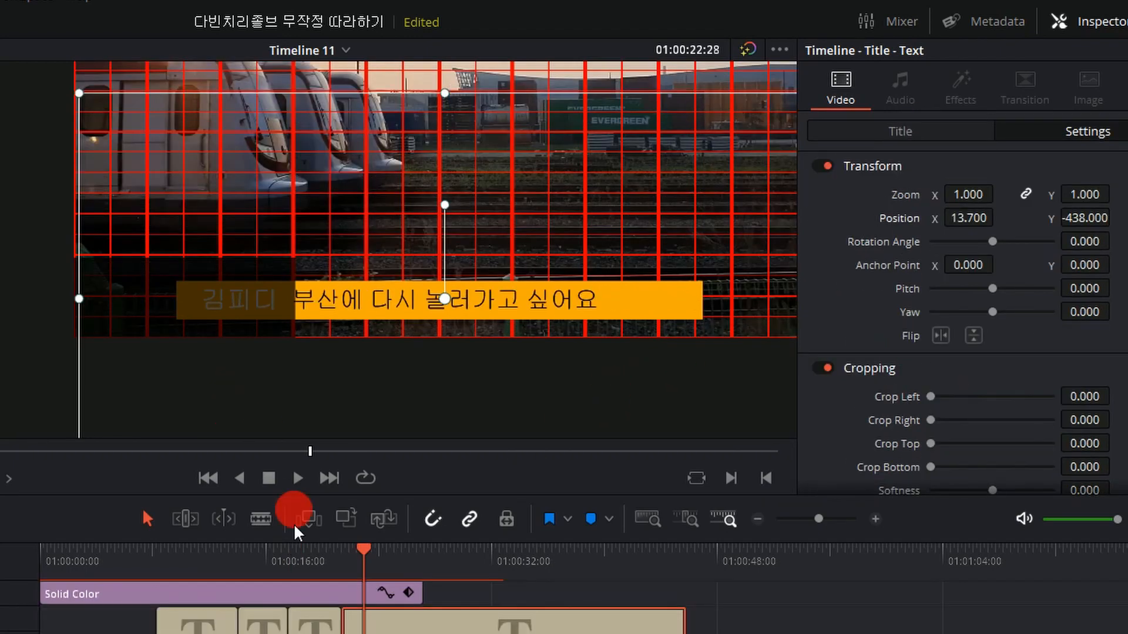
# - Try placing the 해가 참 이쁘네요 caption by eye at Position X -147.400 with the grid adjustment clip and black bar disabled
pyautogui.click(387, 633)
pyautogui.scroll(1, 387, 616)
pyautogui.click(302, 559)
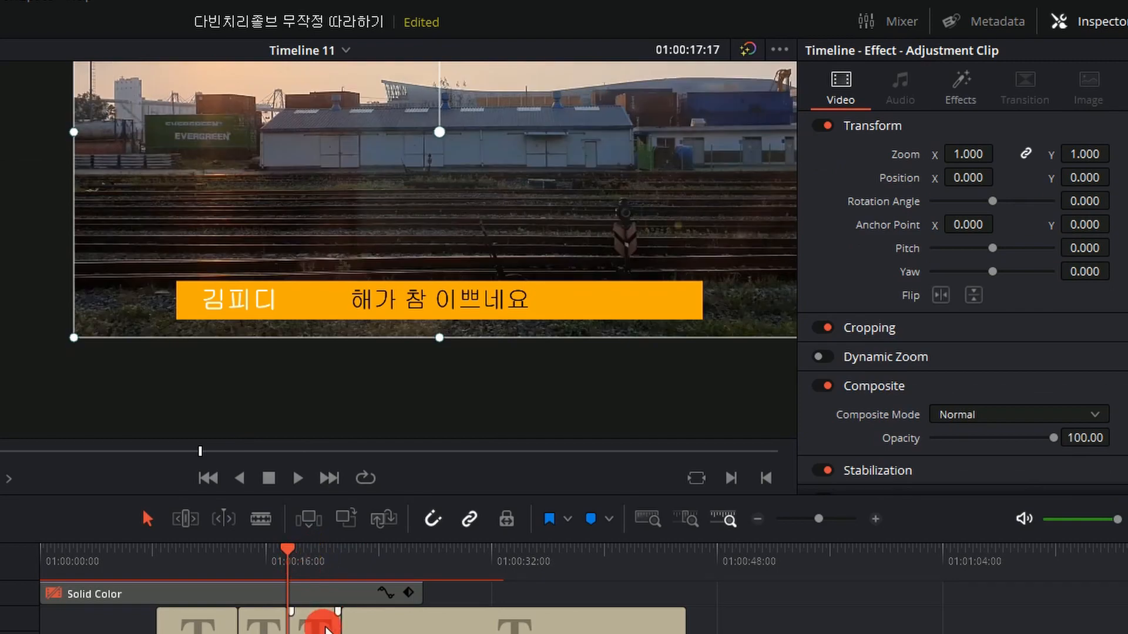
pyautogui.click(322, 625)
pyautogui.moveTo(972, 218); pyautogui.dragTo(980, 216)
# - Shift the 부산에 다시 놀러가고 싶어요 caption by eye to Position X 19.900 and play back the change into it
pyautogui.moveTo(357, 550); pyautogui.dragTo(364, 550)
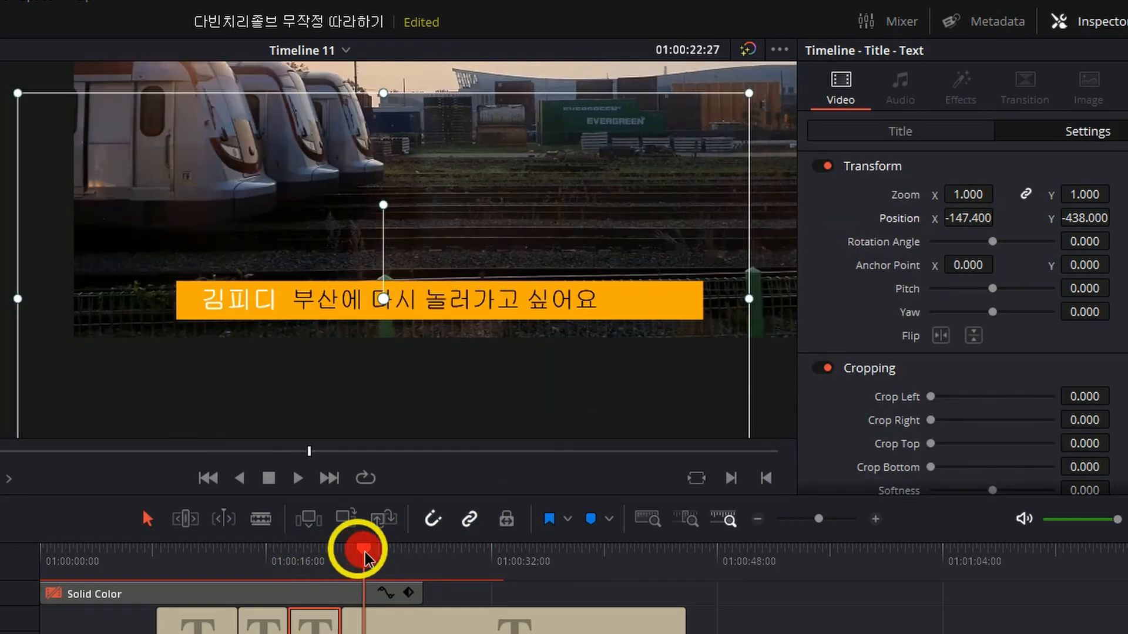
pyautogui.moveTo(968, 217); pyautogui.dragTo(1052, 214)
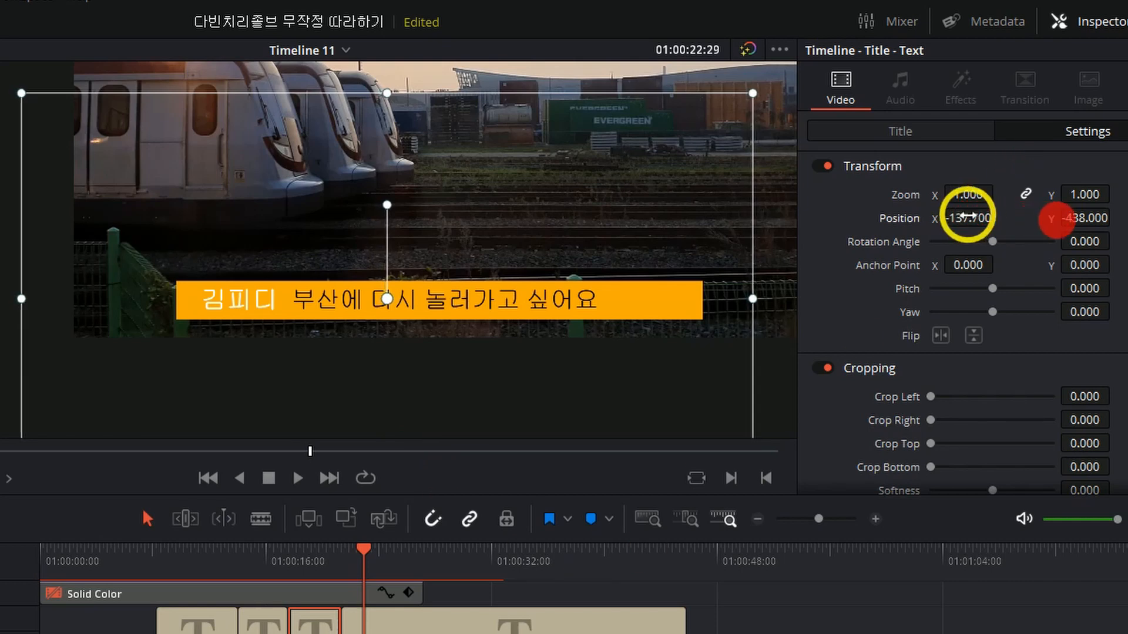
pyautogui.click(546, 621)
pyautogui.moveTo(964, 222); pyautogui.dragTo(1025, 213)
pyautogui.click(302, 569)
pyautogui.click(280, 411)
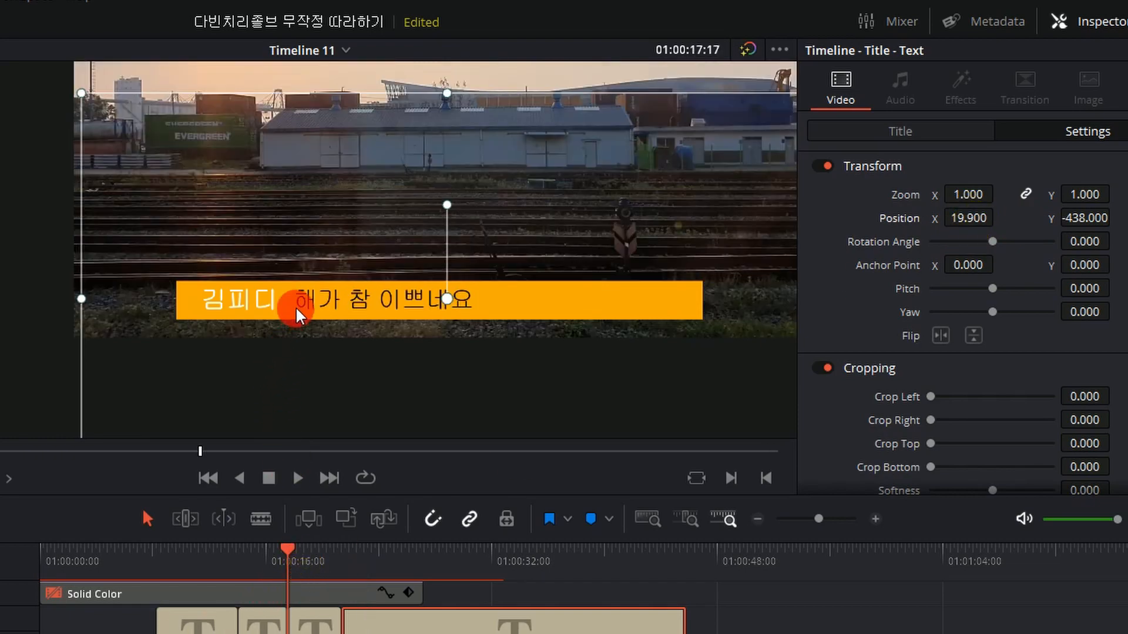
pyautogui.press('space')
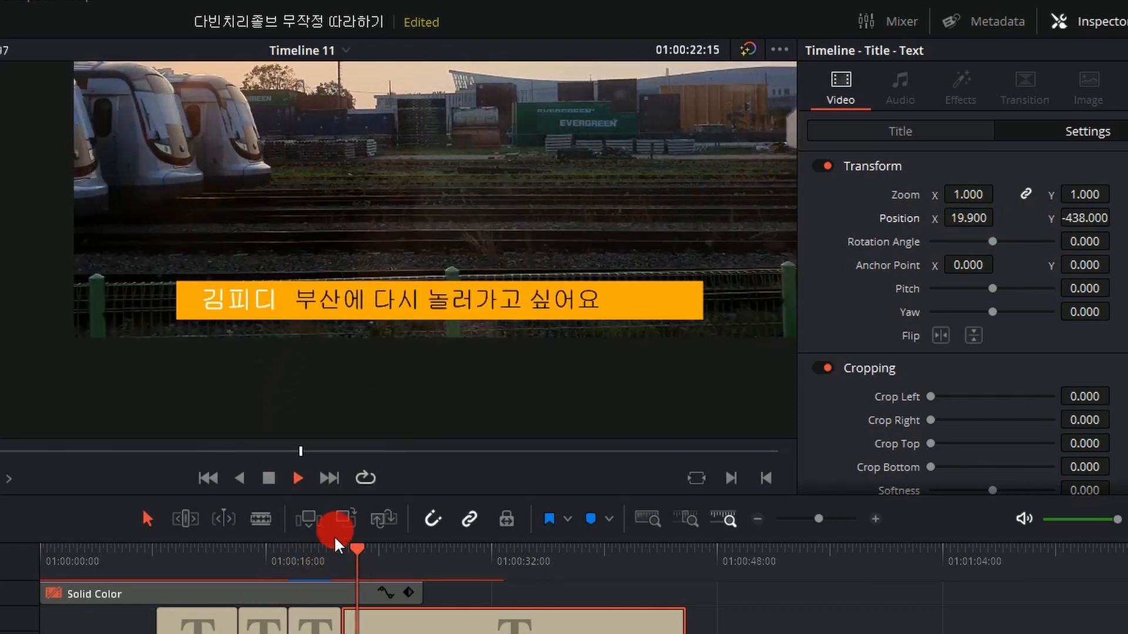
pyautogui.click(297, 478)
# - Re-enable the black bar clip and play back the last two captions to compare their left edges with it
pyautogui.click(196, 611)
pyautogui.scroll(1, 196, 610)
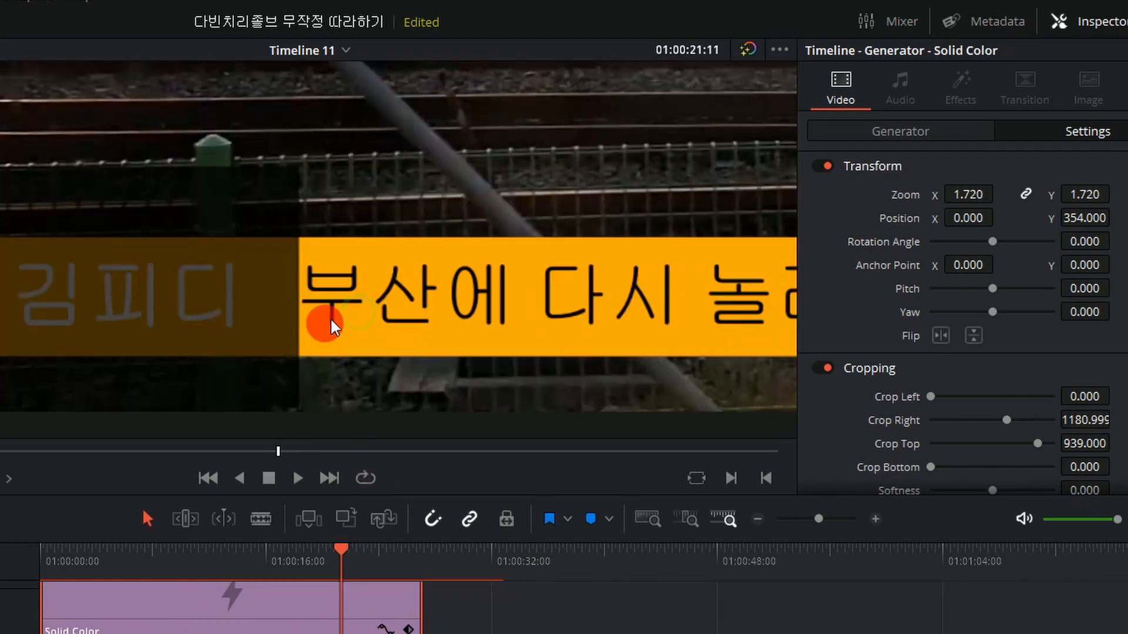
pyautogui.moveTo(319, 555)
pyautogui.mouseDown()
pyautogui.moveTo(330, 558)
pyautogui.moveTo(319, 557)
pyautogui.mouseUp()
pyautogui.press('space')
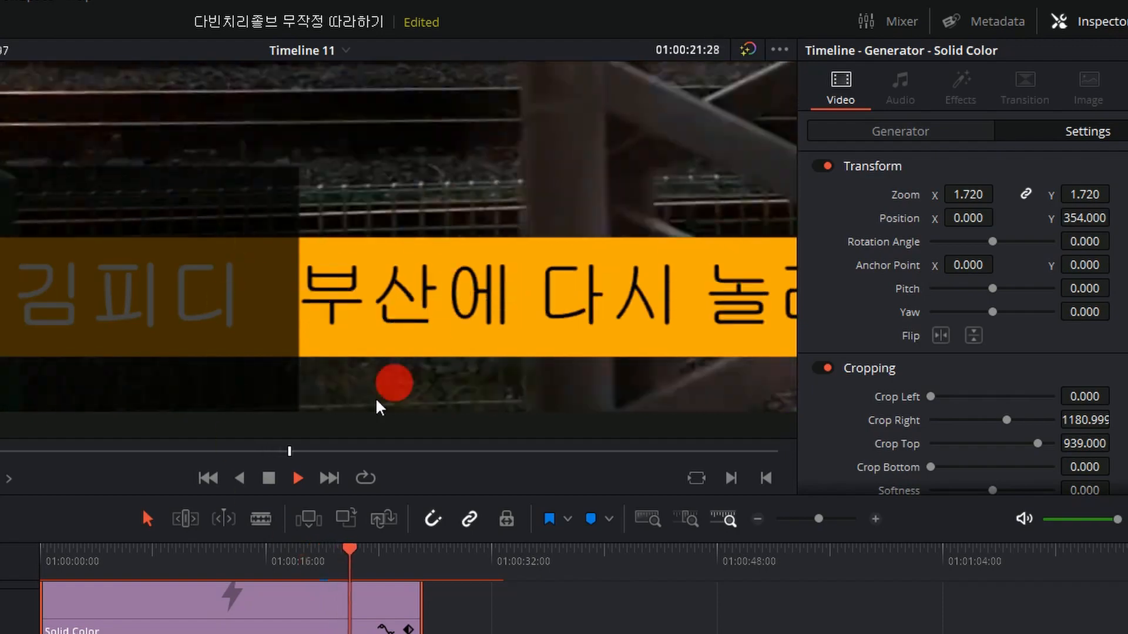
pyautogui.click(319, 565)
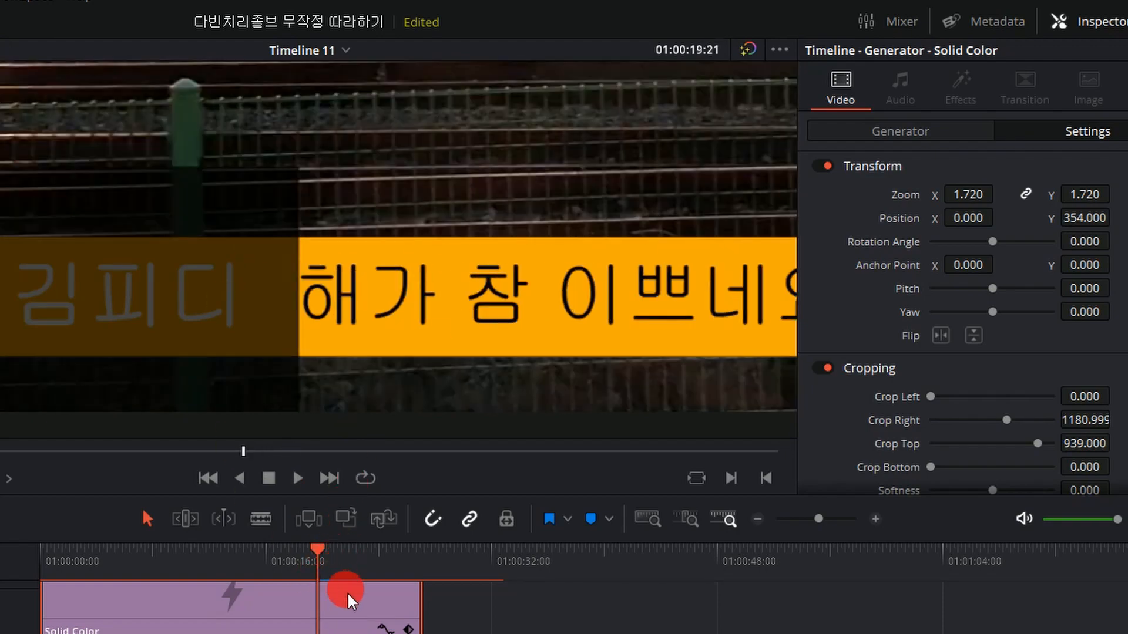
# - Shift the 해가 참 이쁘네요 caption away from the black bar's edge to Position X -129.400
pyautogui.click(343, 633)
pyautogui.click(416, 605)
pyautogui.moveTo(981, 221); pyautogui.dragTo(991, 219)
# - Play back the change from the 해가 참 이쁘네요 caption to the 부산에 다시 놀러가고 싶어요 caption, comparing their starting positions
pyautogui.press('space')
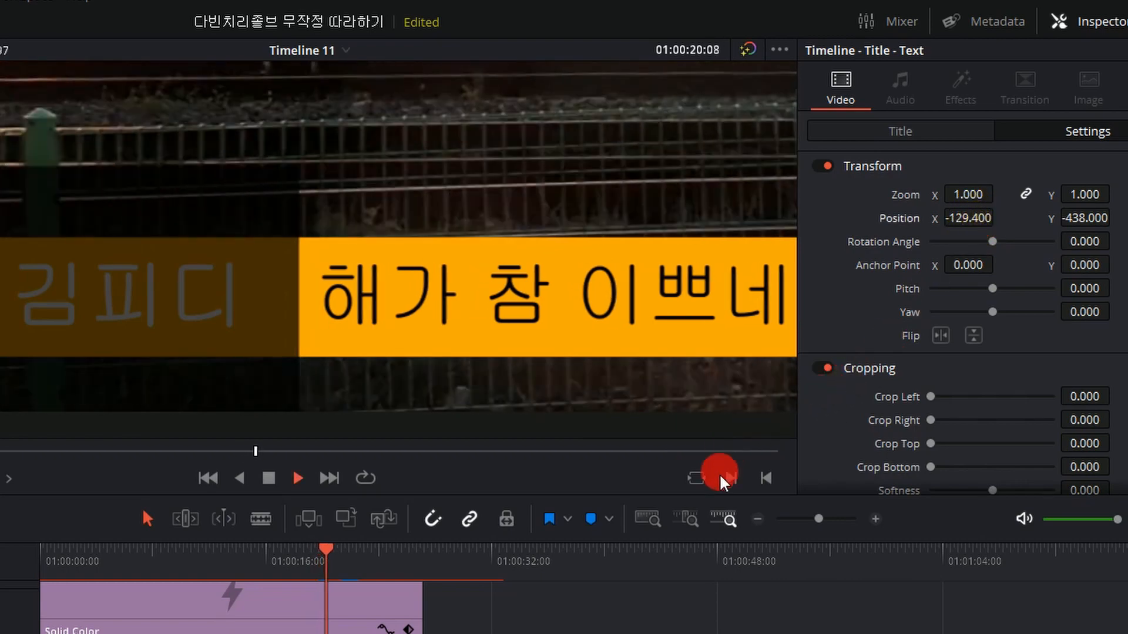
pyautogui.press('space')
pyautogui.scroll(-5, 495, 299)
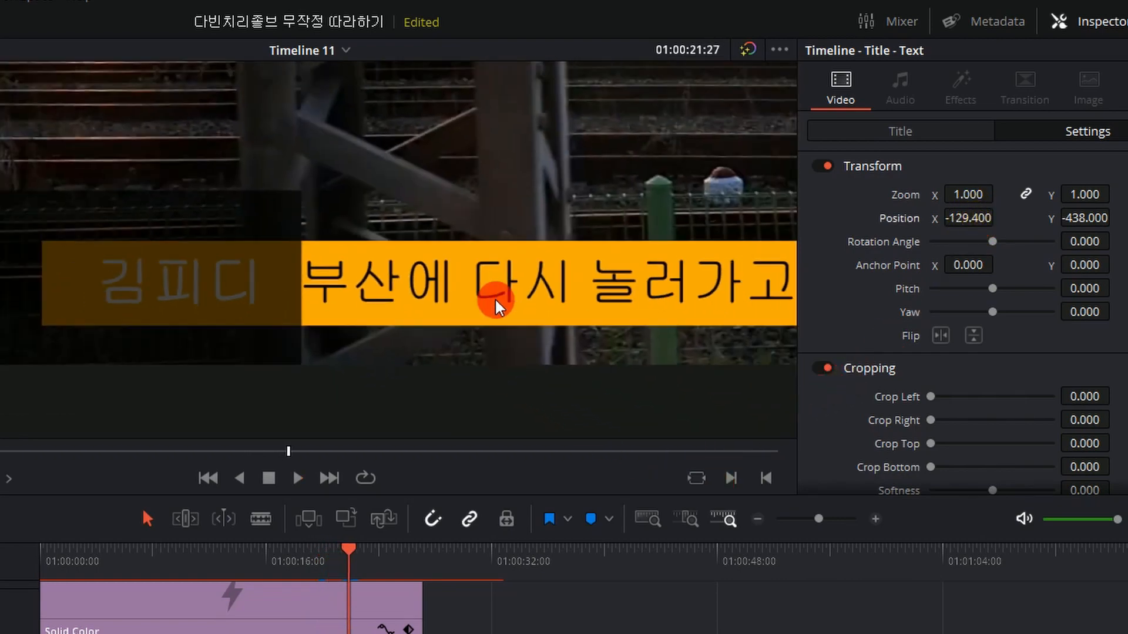
pyautogui.moveTo(501, 242); pyautogui.dragTo(388, 325)
pyautogui.scroll(-2, 391, 286)
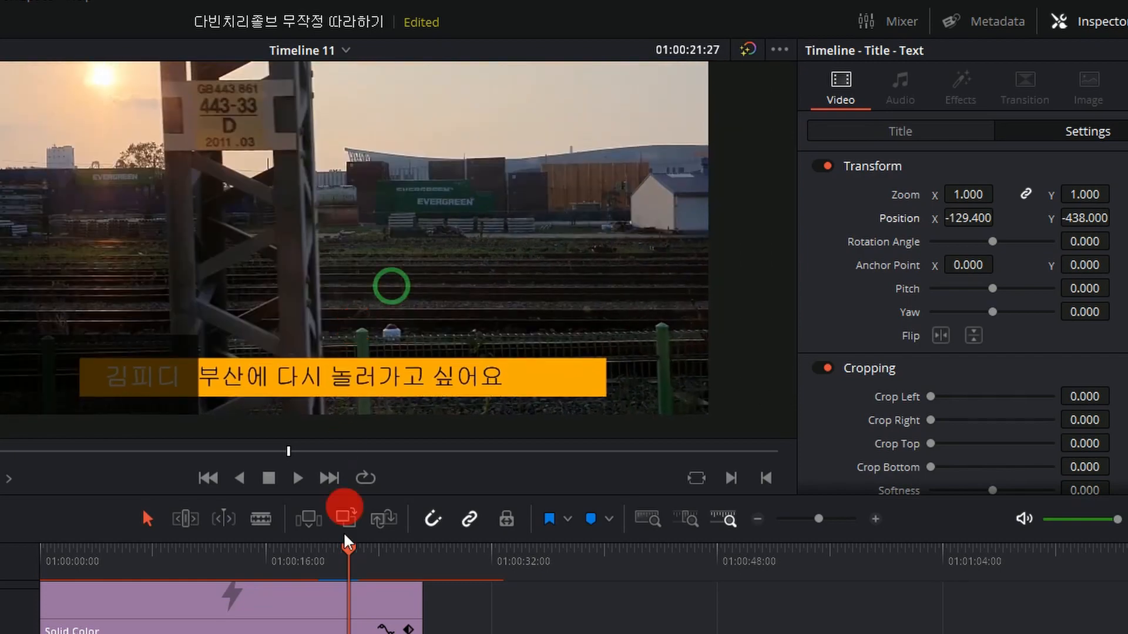
pyautogui.click(315, 556)
pyautogui.press('space')
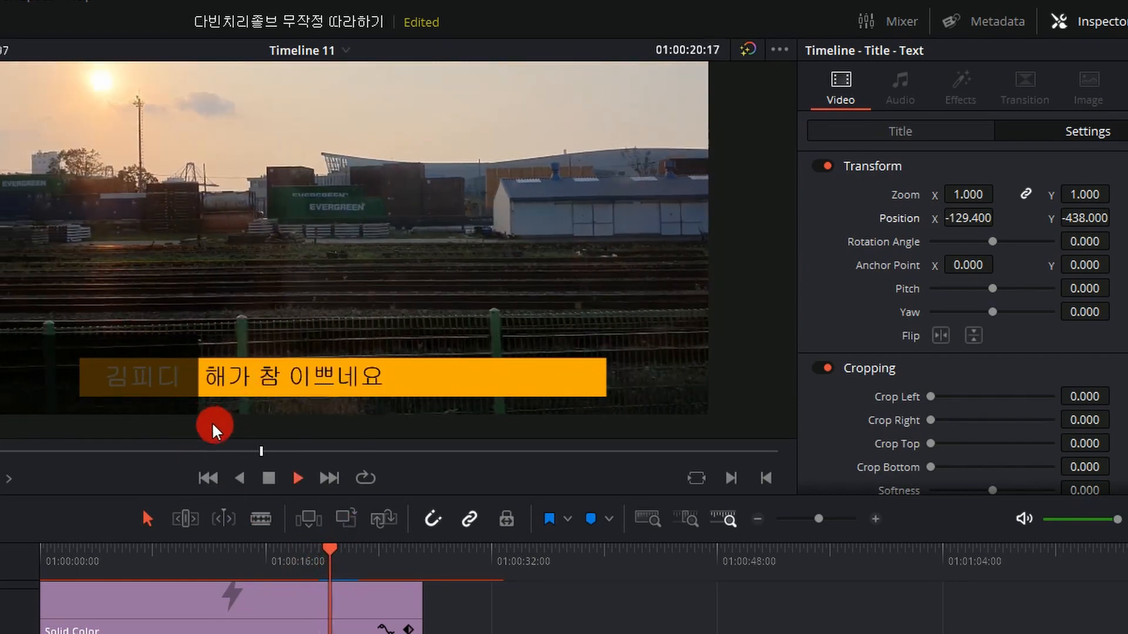
pyautogui.press('space')
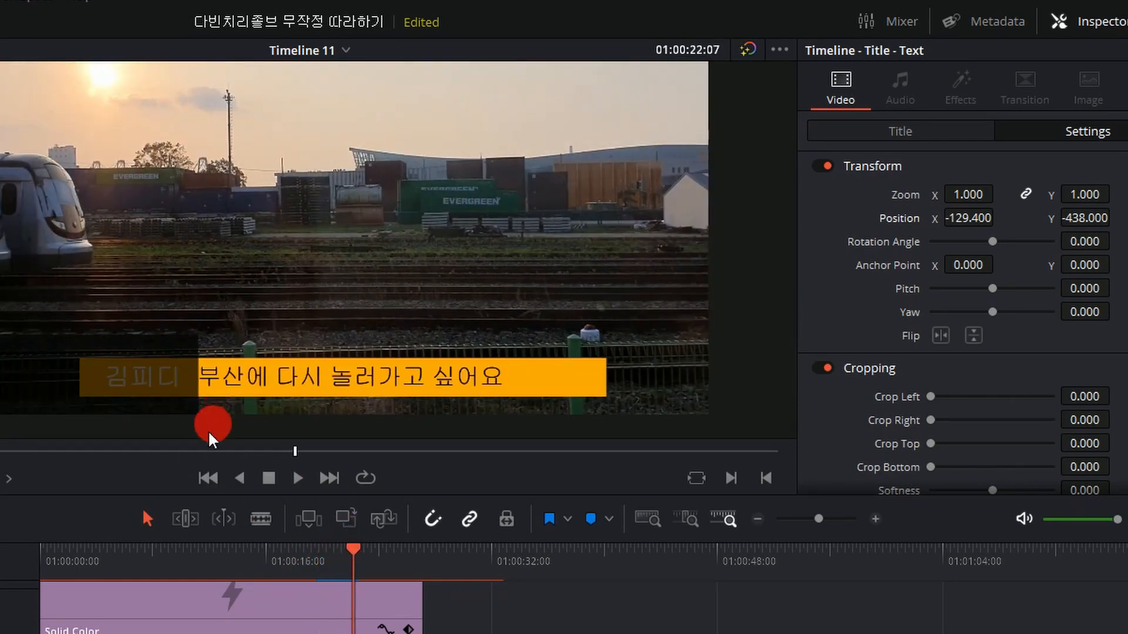
# - Re-enable the grid adjustment clip and check the captions against the grid across the whole picture
pyautogui.scroll(2, 171, 385)
pyautogui.moveTo(186, 384); pyautogui.dragTo(278, 252)
pyautogui.scroll(2, 376, 617)
pyautogui.press('d')
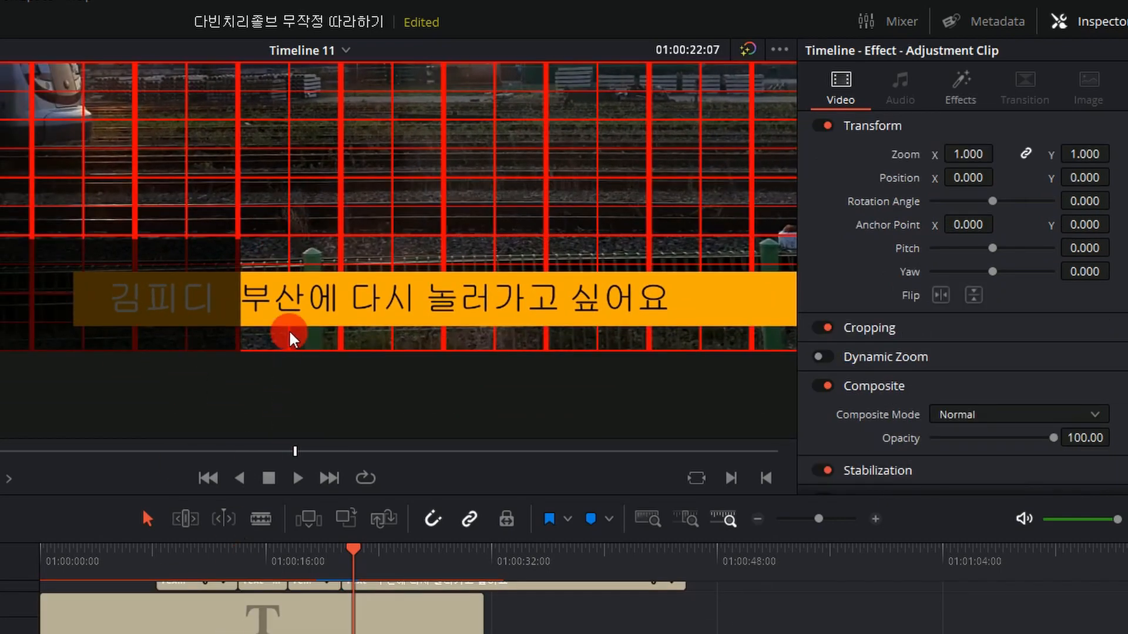
pyautogui.scroll(2, 287, 333)
pyautogui.scroll(-5, 333, 325)
pyautogui.moveTo(433, 204); pyautogui.dragTo(374, 292)
pyautogui.scroll(-5, 414, 242)
pyautogui.moveTo(415, 242); pyautogui.dragTo(404, 271)
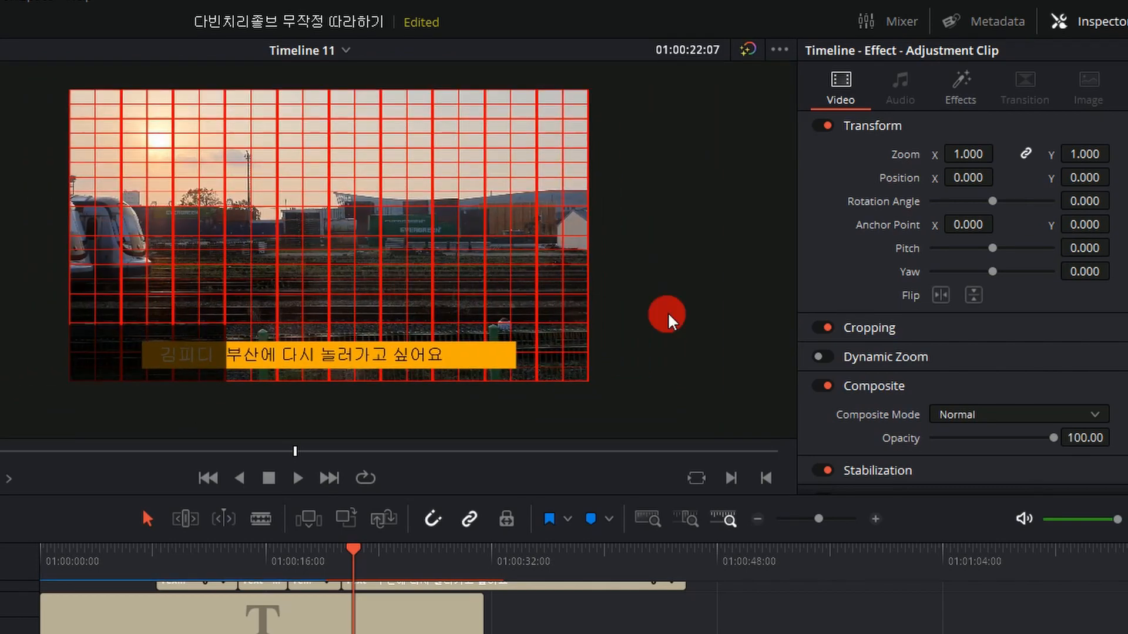